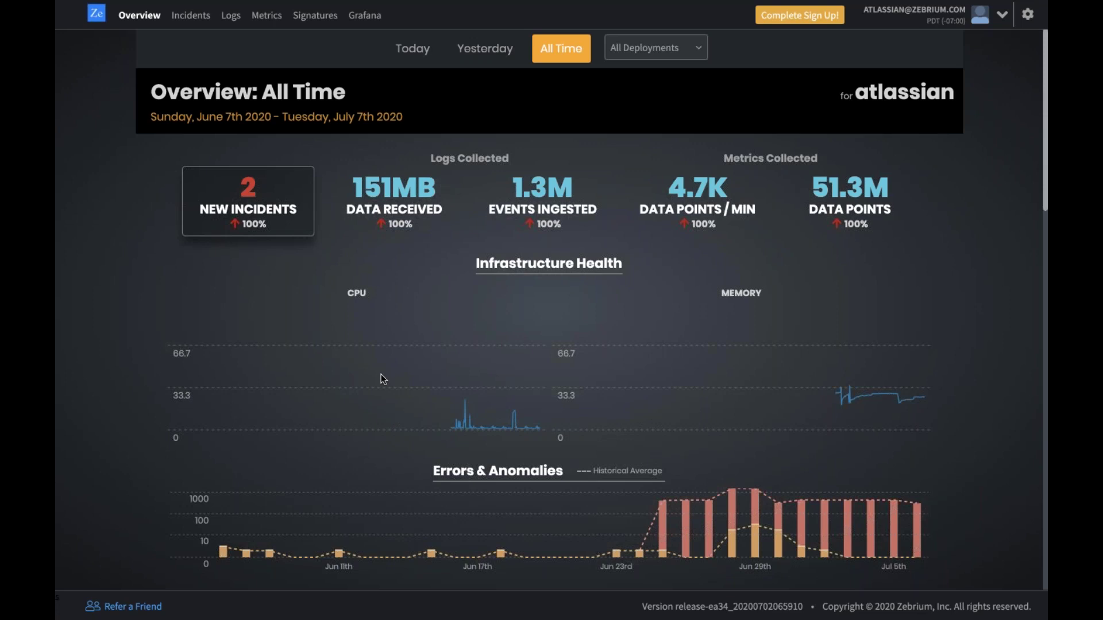
Review the all-time overview, including infrastructure health, errors and anomalies, top events by severity, and event types.
scroll(381, 377, down, 1)
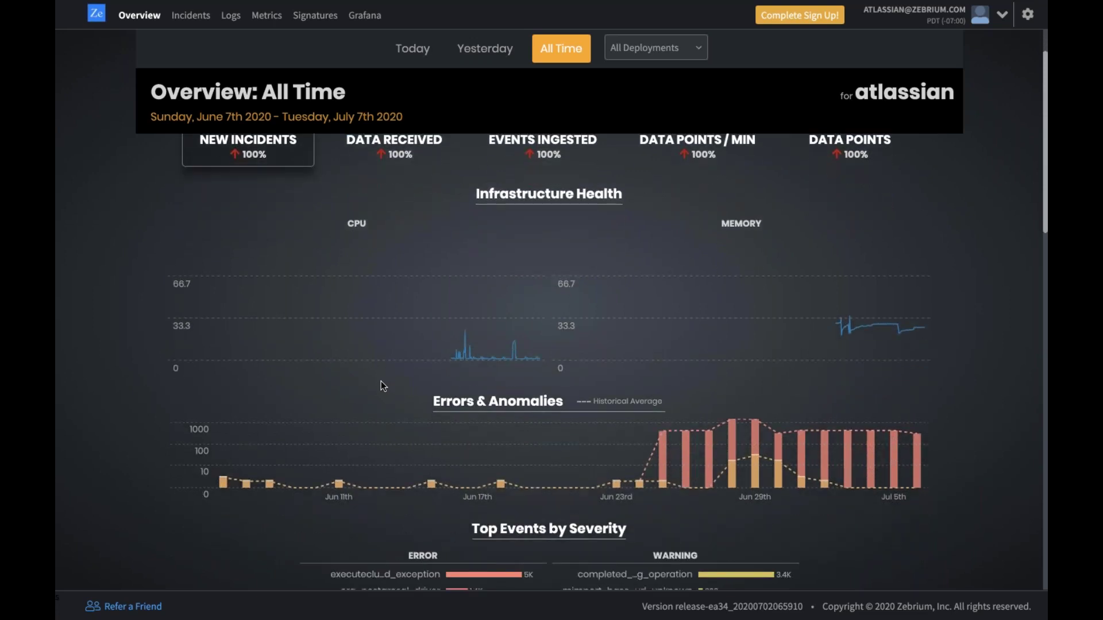
scroll(243, 368, down, 1)
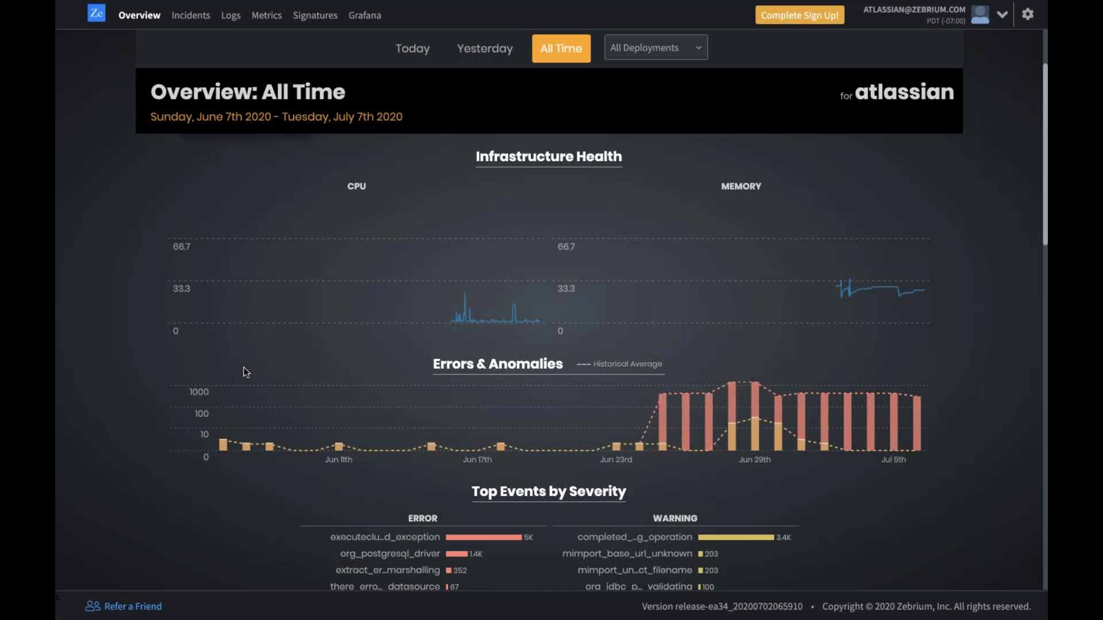
scroll(243, 372, down, 2)
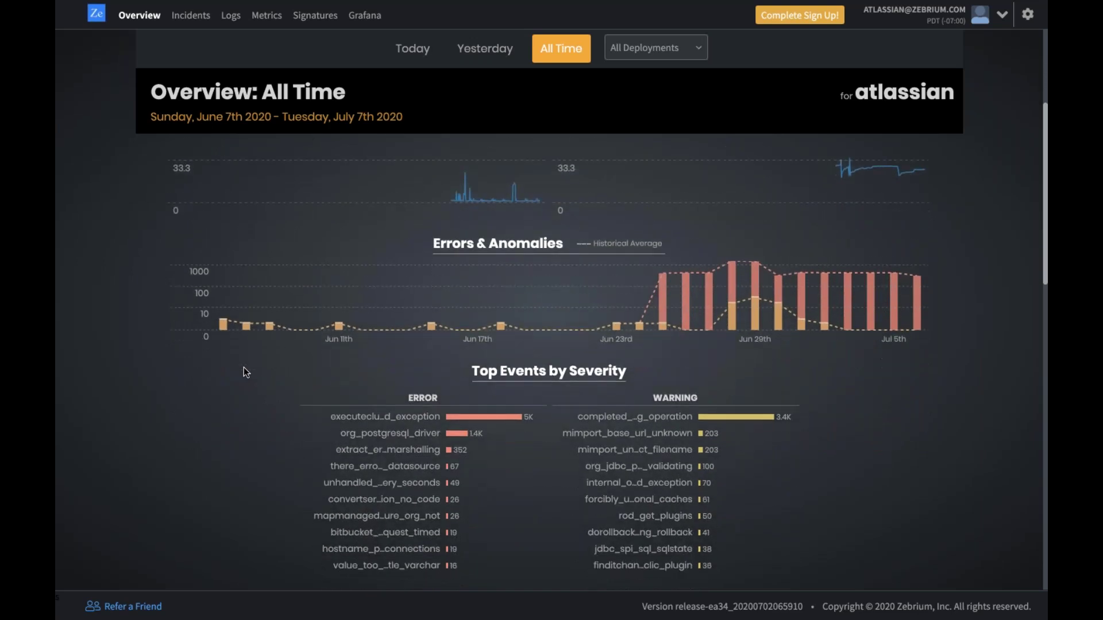
scroll(244, 368, down, 1)
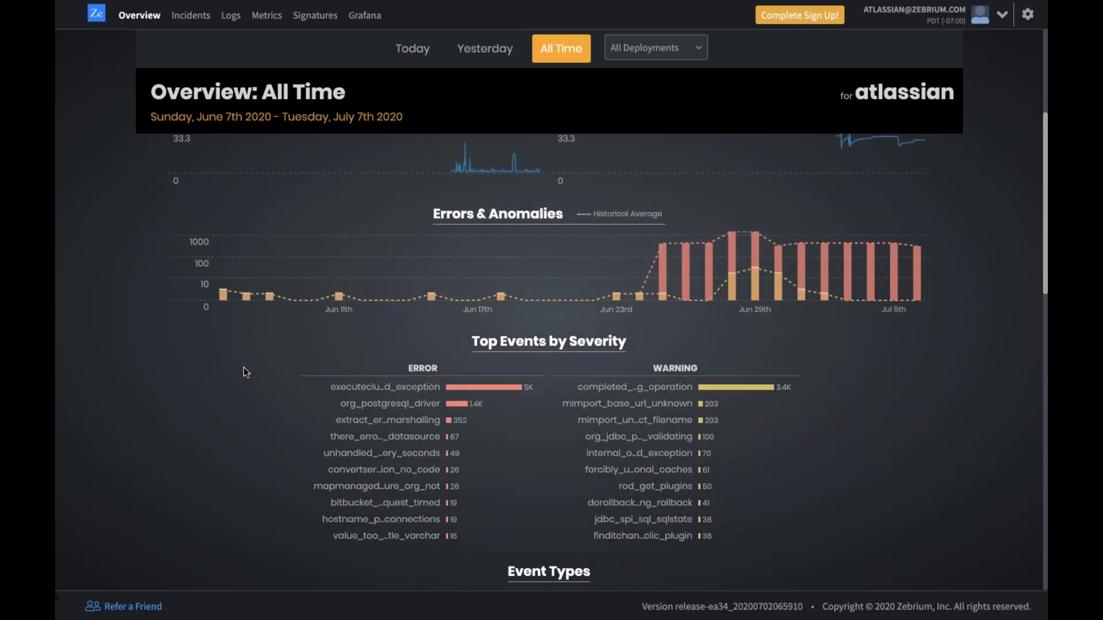
scroll(243, 373, down, 1)
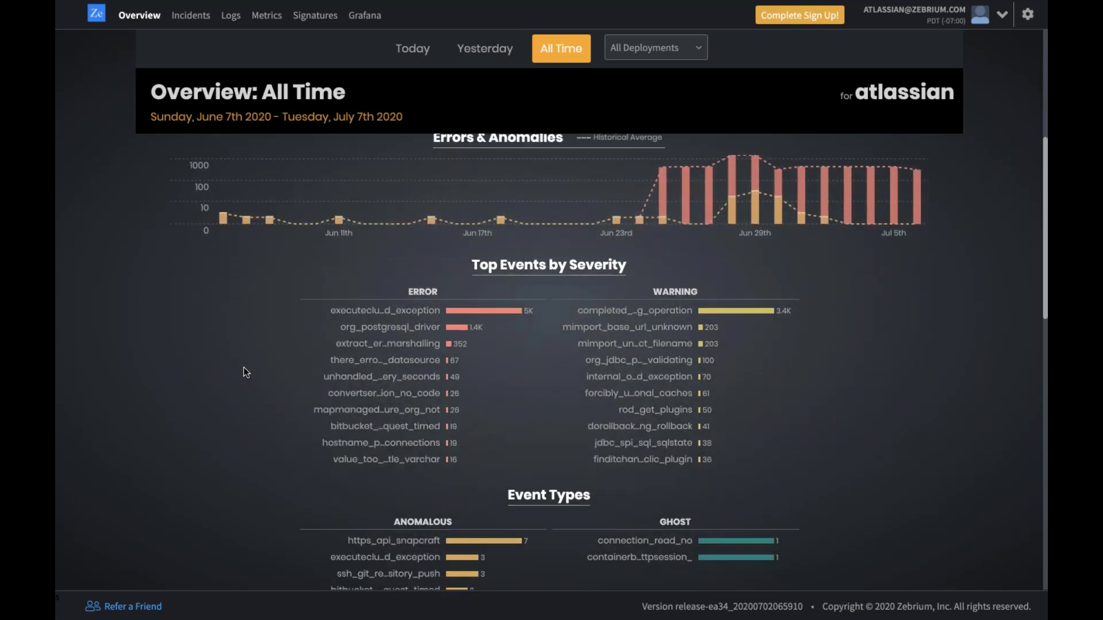
scroll(243, 372, down, 1)
scroll(244, 368, down, 1)
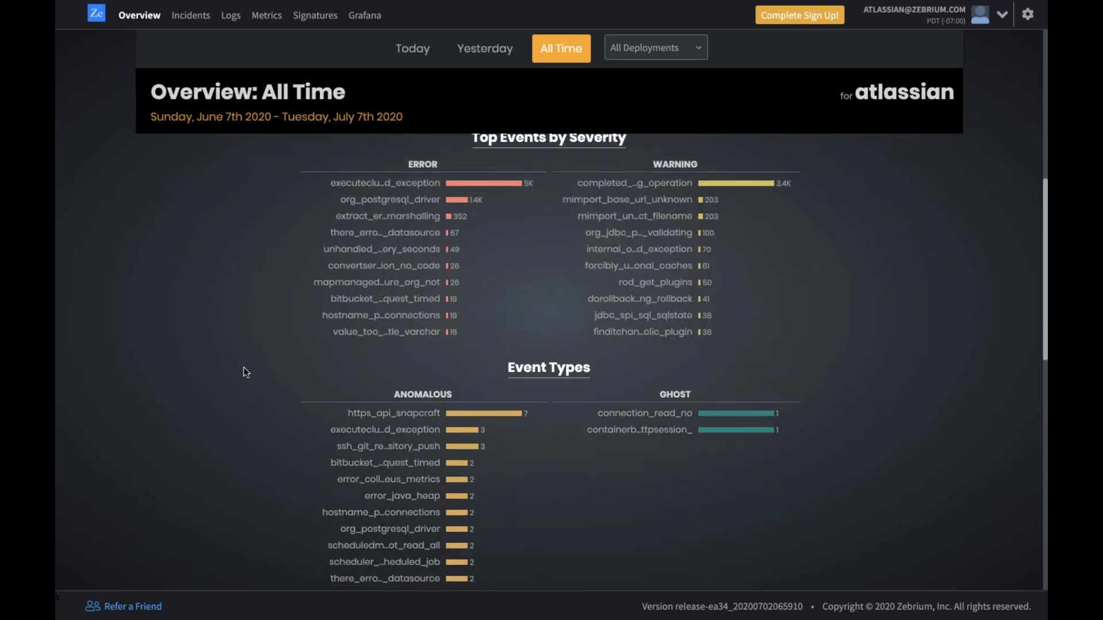
scroll(243, 367, up, 4)
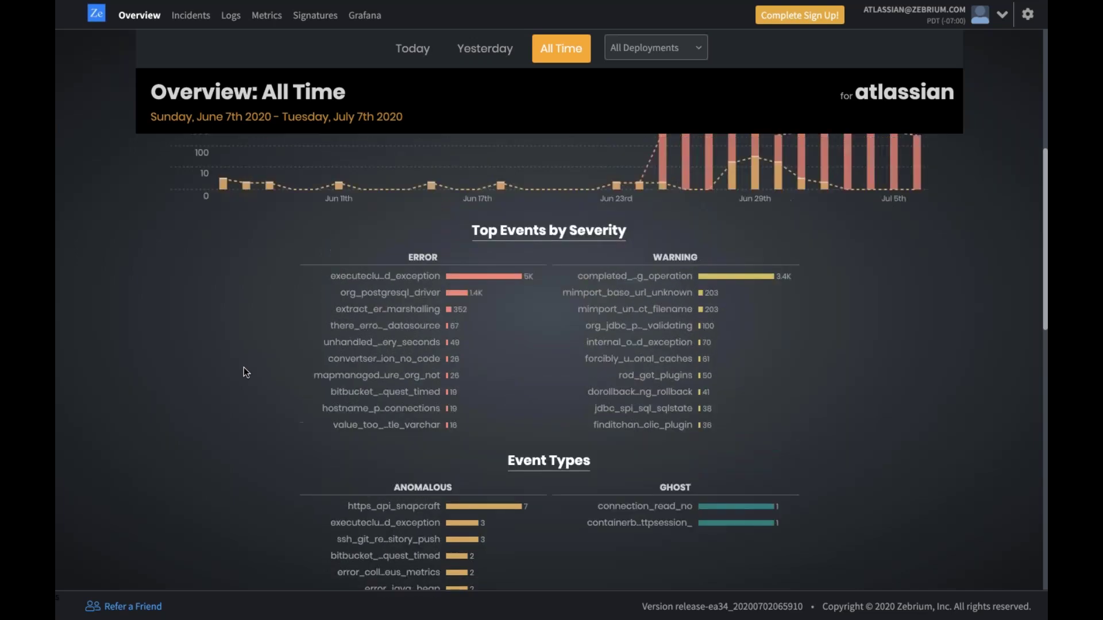
scroll(244, 367, up, 4)
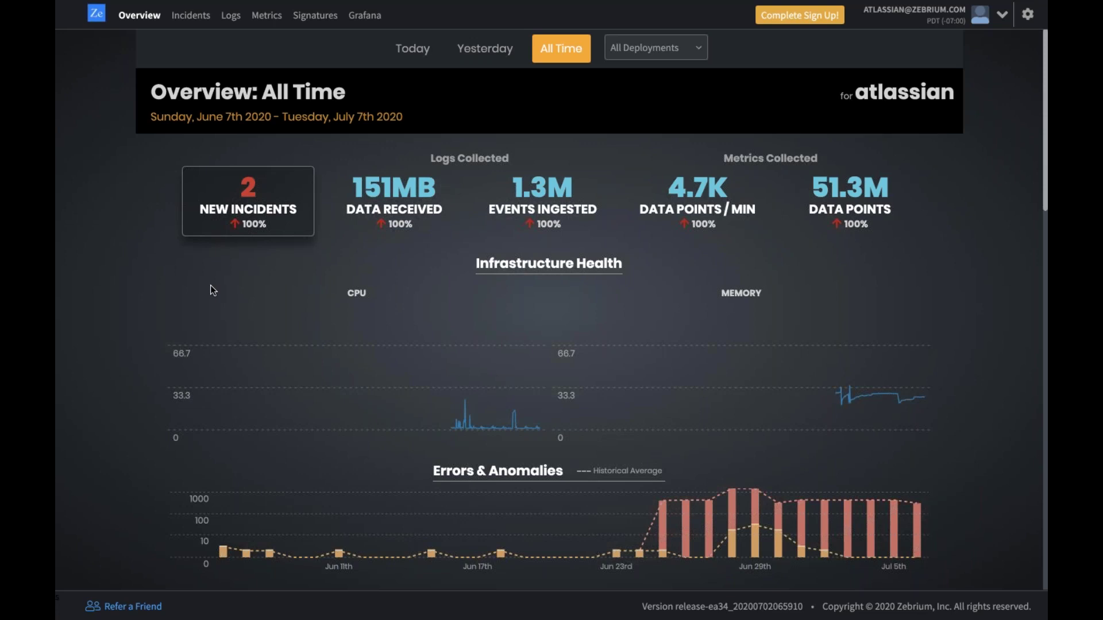
Open the new incidents list and show the details of the June 29th bitbucket incident.
click(288, 226)
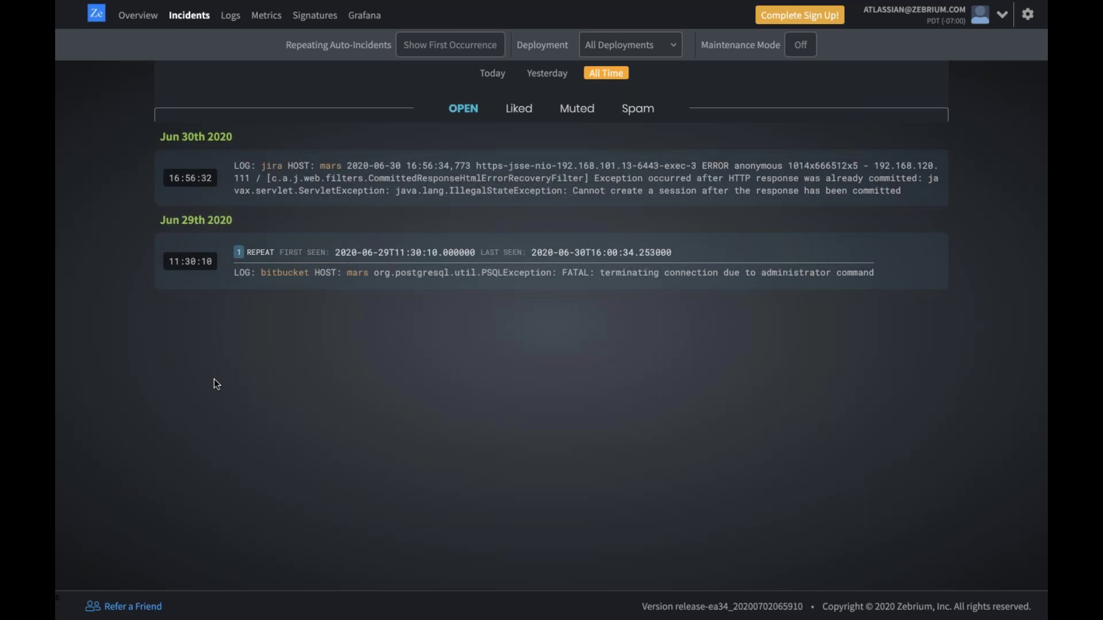
mouse_move(364, 268)
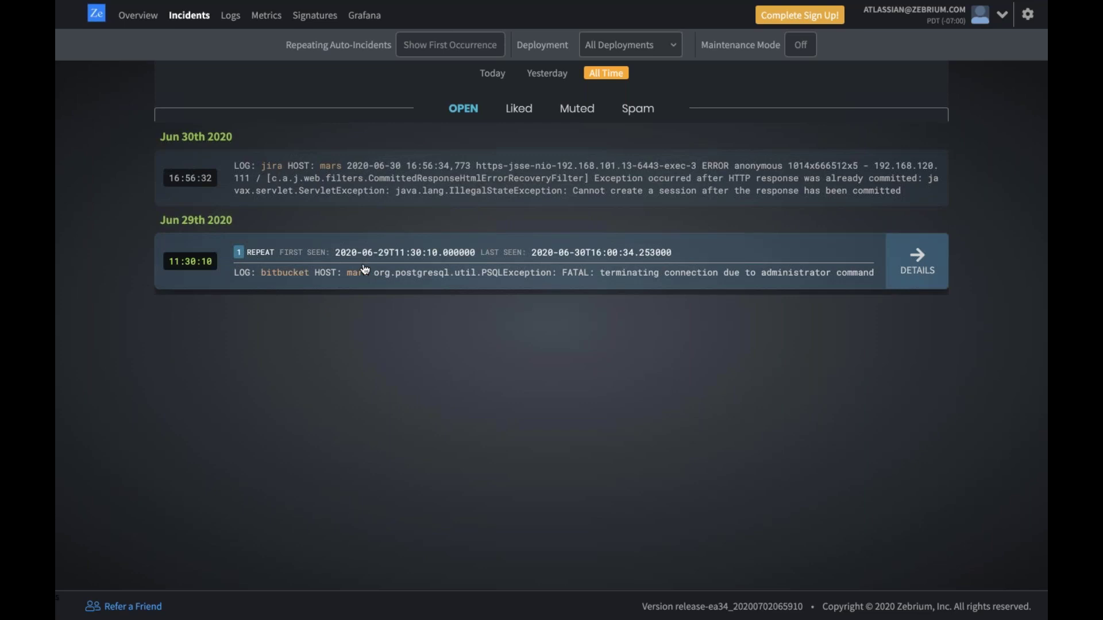
click(363, 268)
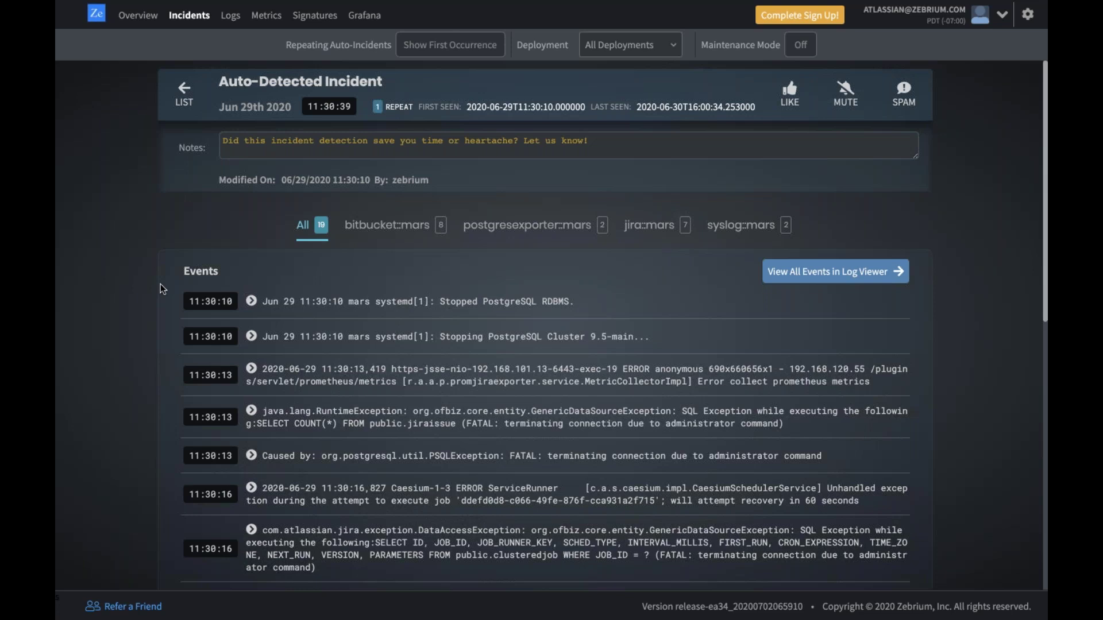
Expand the "Stopped PostgreSQL RDBMS", "Error collect prometheus metrics" and java.lang.RuntimeException events to inspect their attributes.
click(252, 302)
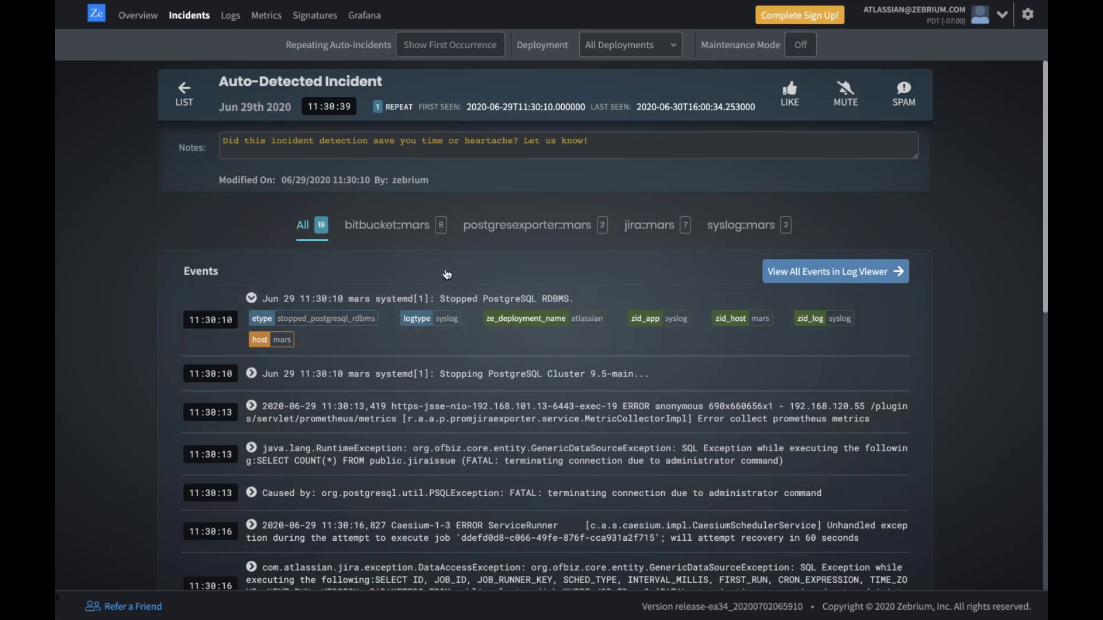
mouse_move(446, 323)
scroll(545, 325, down, 1)
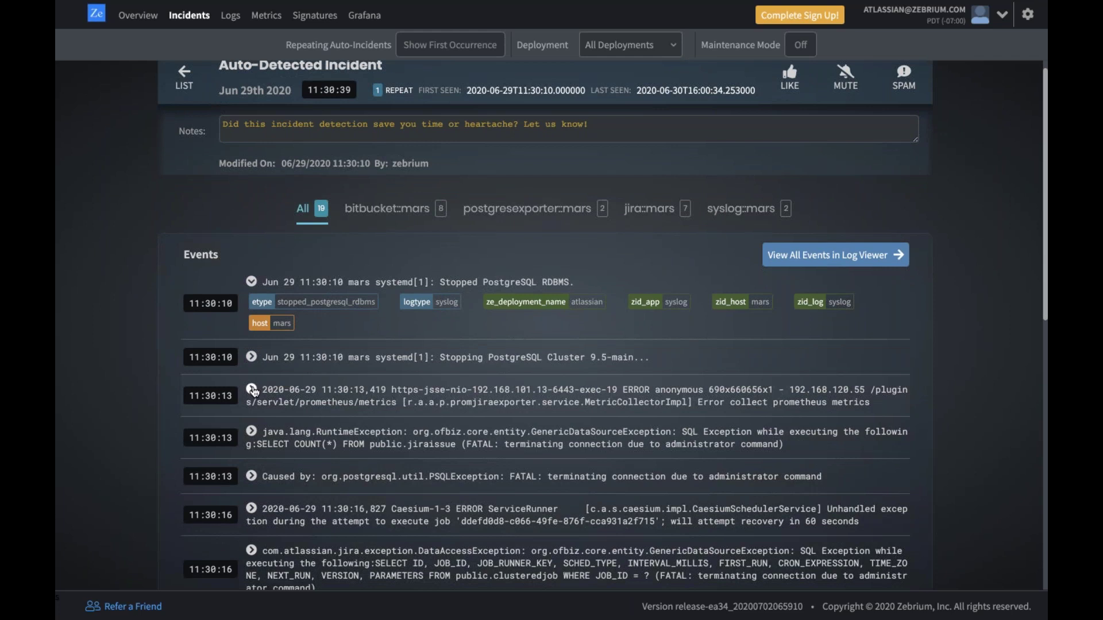
click(252, 390)
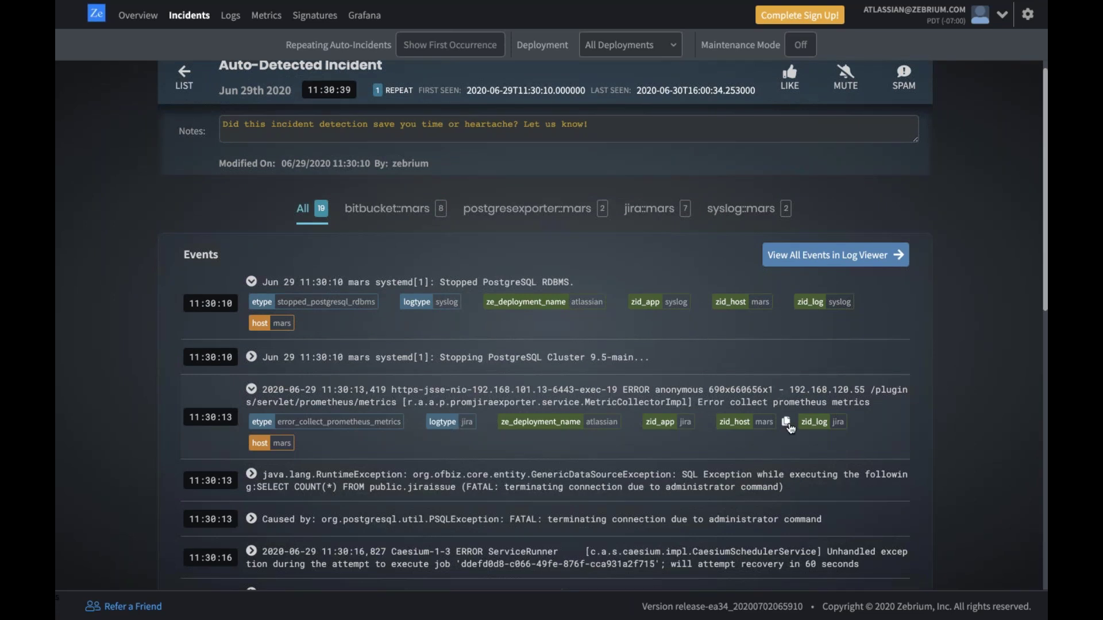
scroll(424, 408, down, 2)
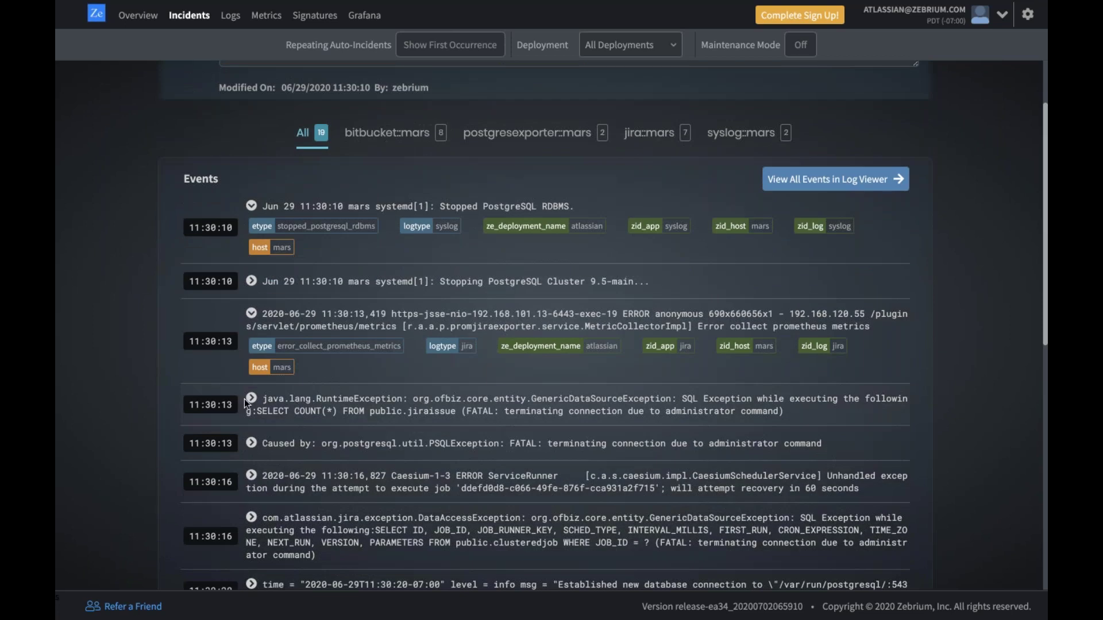
click(253, 399)
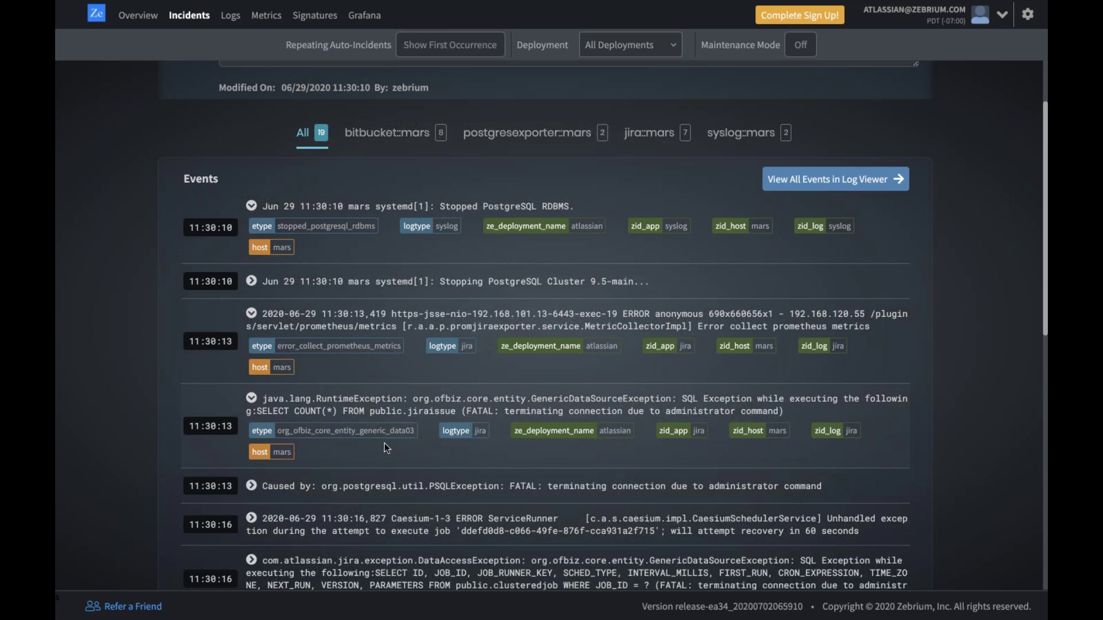
Expand the highlighted 11:30:39 PSQLException event further down the incident to inspect its attributes.
scroll(354, 418, down, 3)
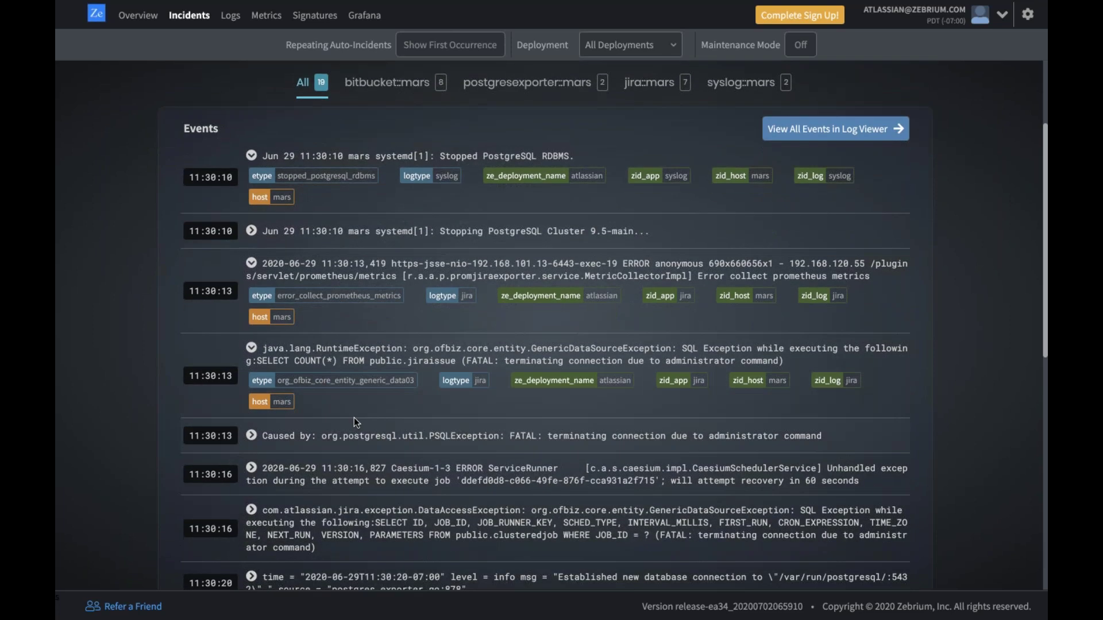
scroll(360, 358, down, 2)
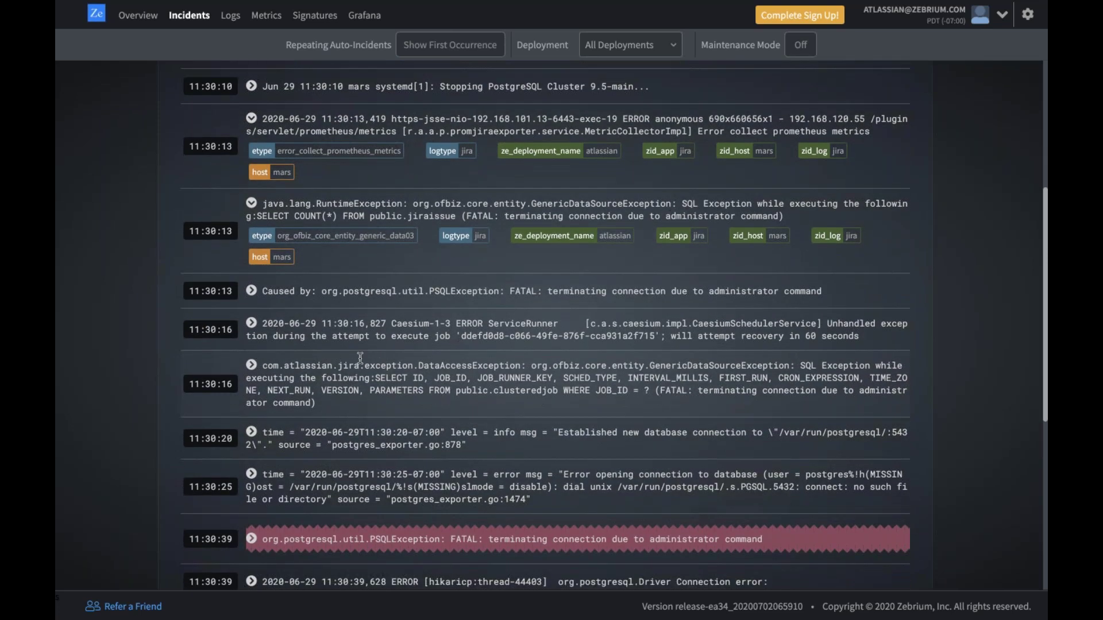
scroll(360, 359, down, 2)
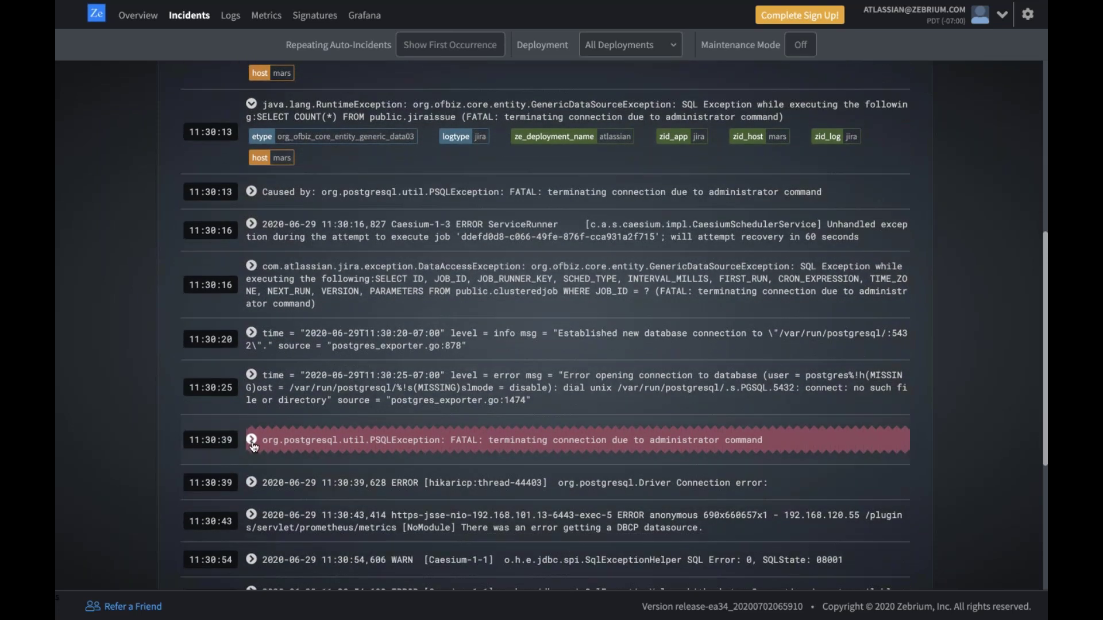
click(252, 441)
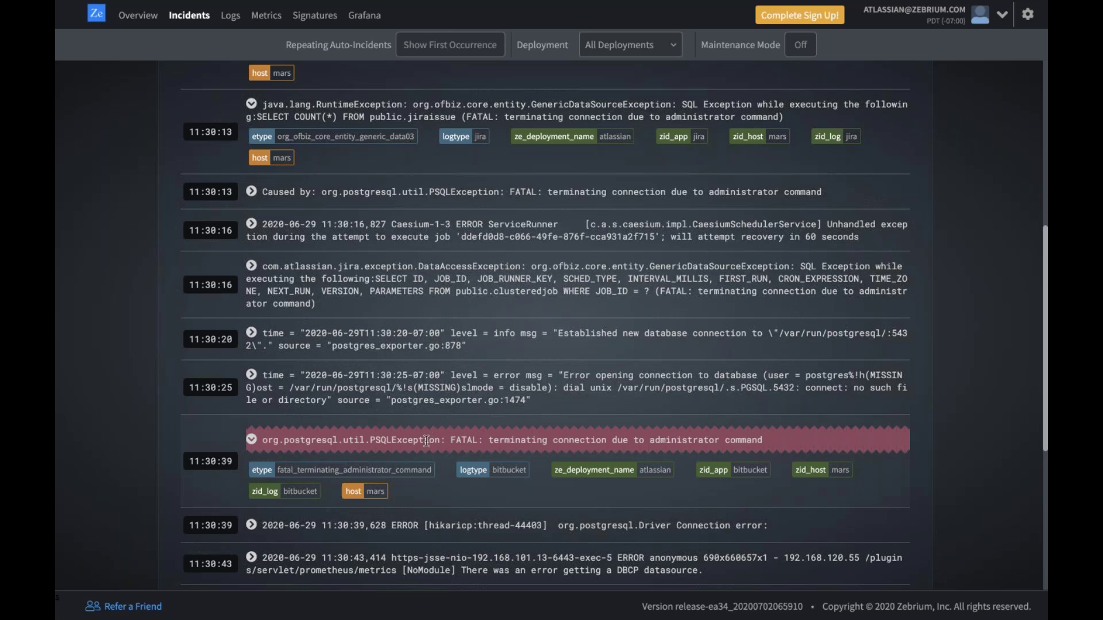
View all of the incident's events in the log viewer and dismiss the active filter notice.
scroll(426, 440, up, 2)
scroll(400, 322, up, 5)
mouse_move(388, 271)
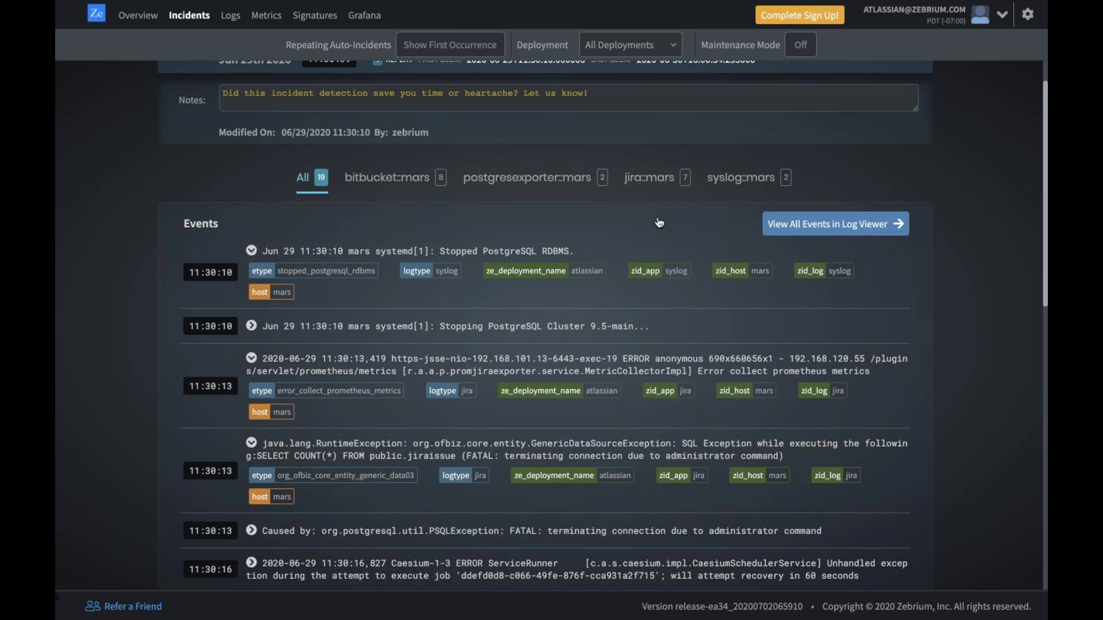
click(802, 226)
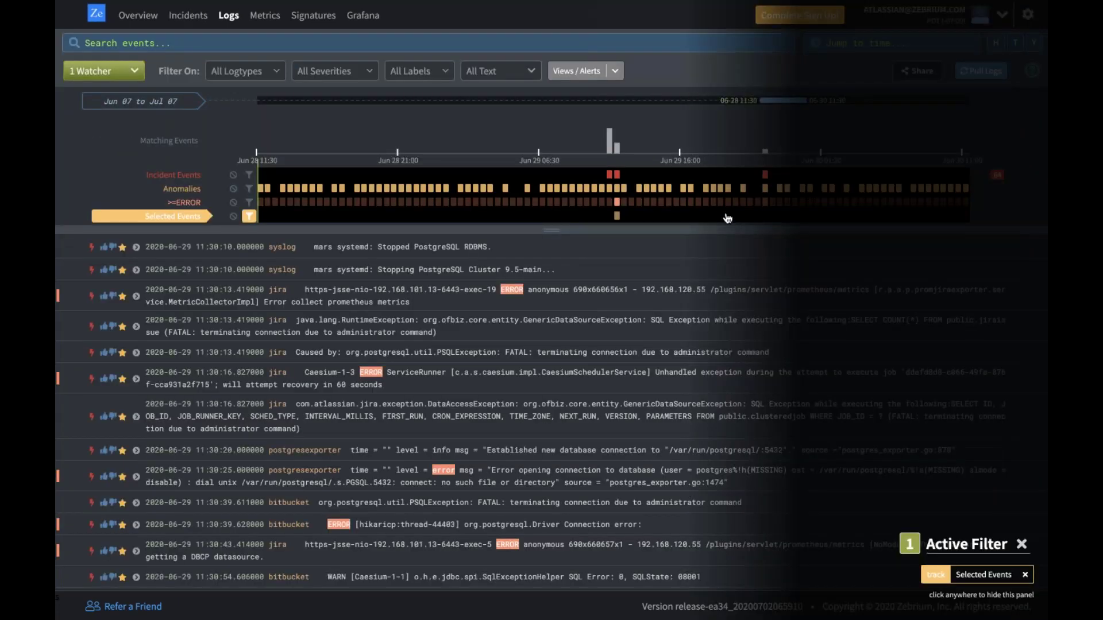
click(116, 159)
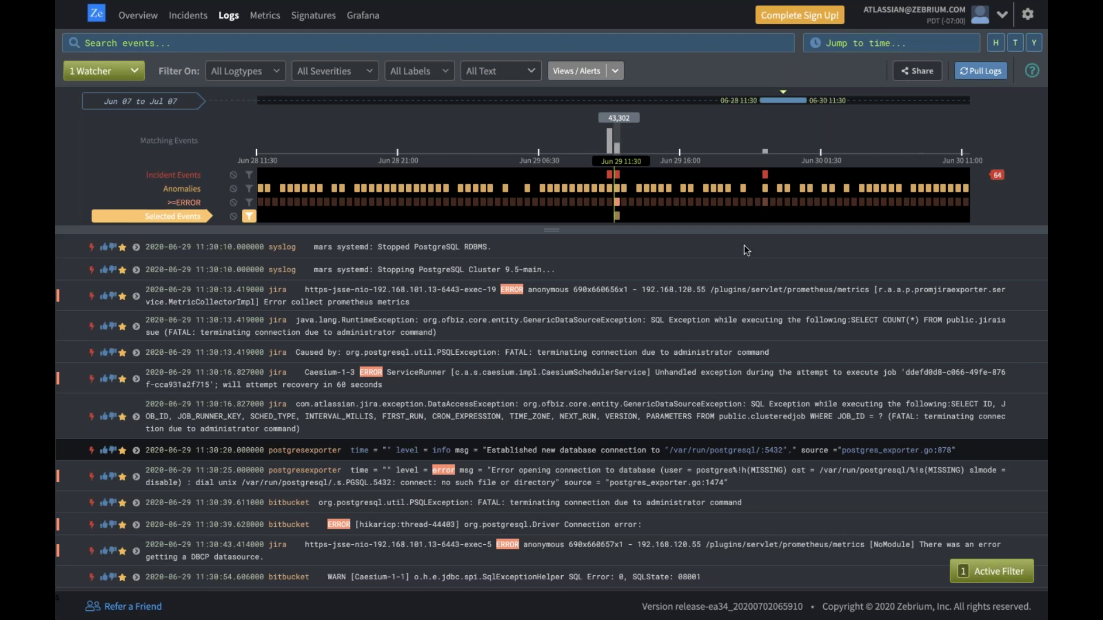
Peek at the syslog lines surrounding the "Stopped PostgreSQL RDBMS" event, then clear the peek.
mouse_move(1028, 248)
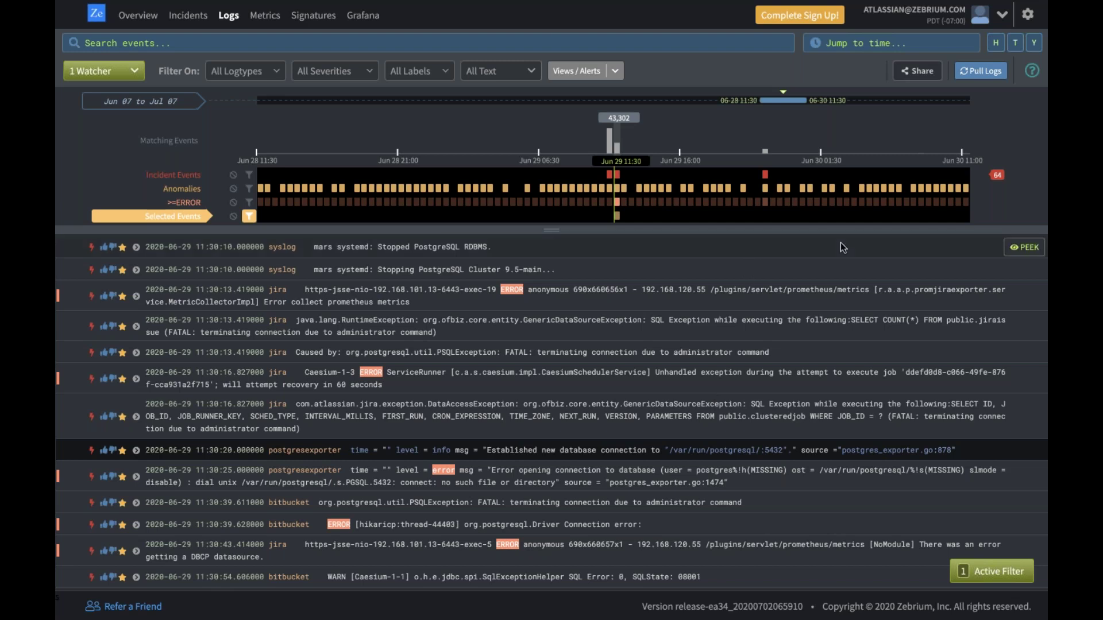
click(1029, 248)
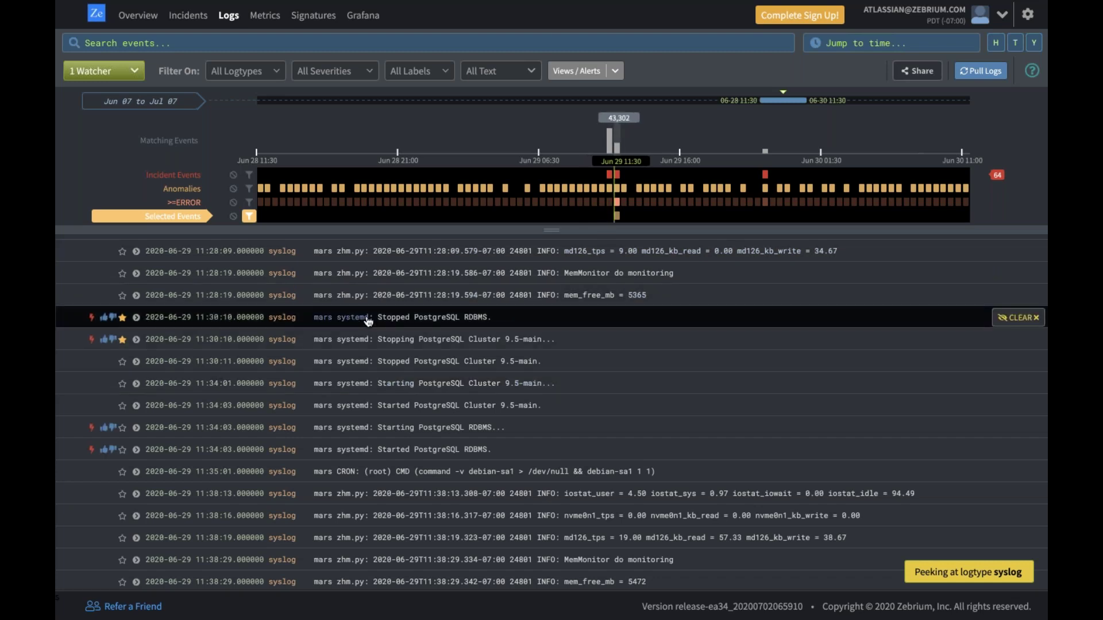
scroll(368, 322, up, 3)
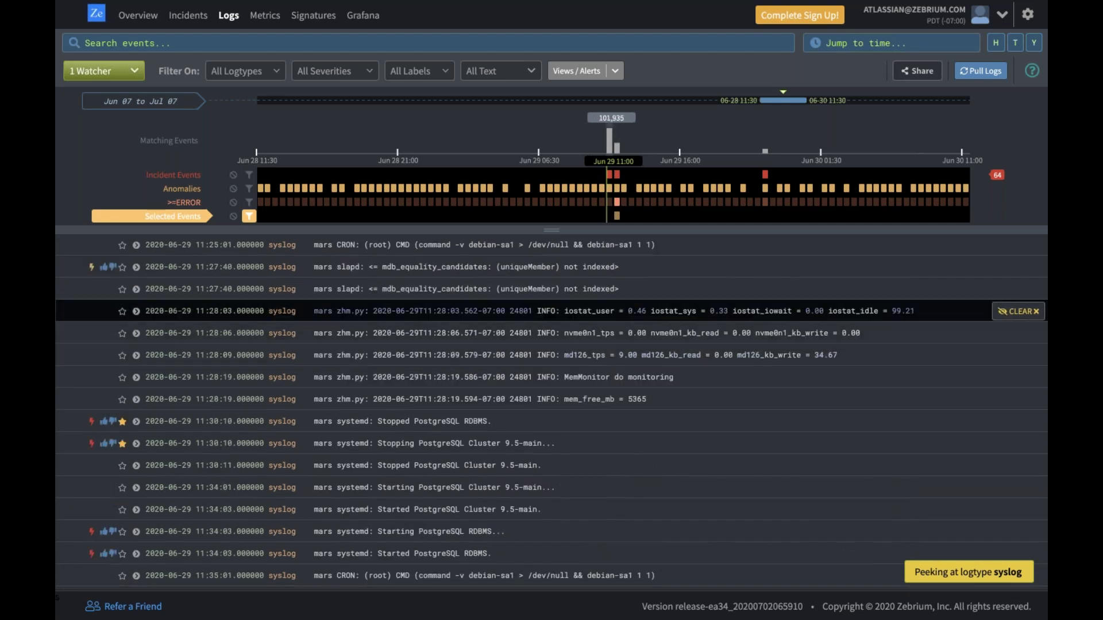
scroll(552, 412, down, 2)
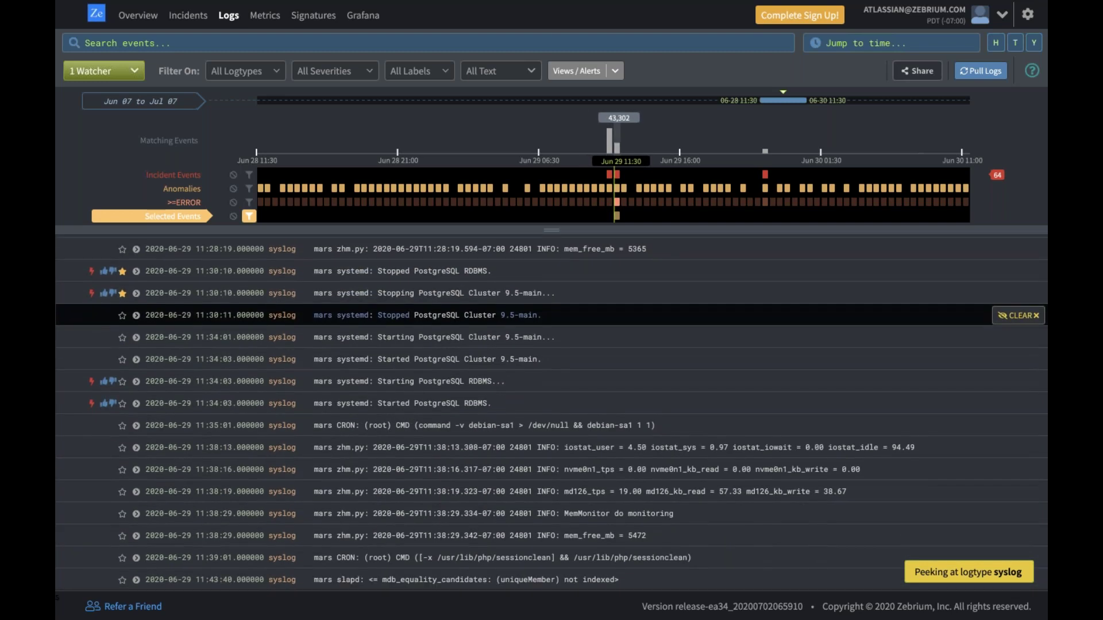
scroll(379, 293, up, 1)
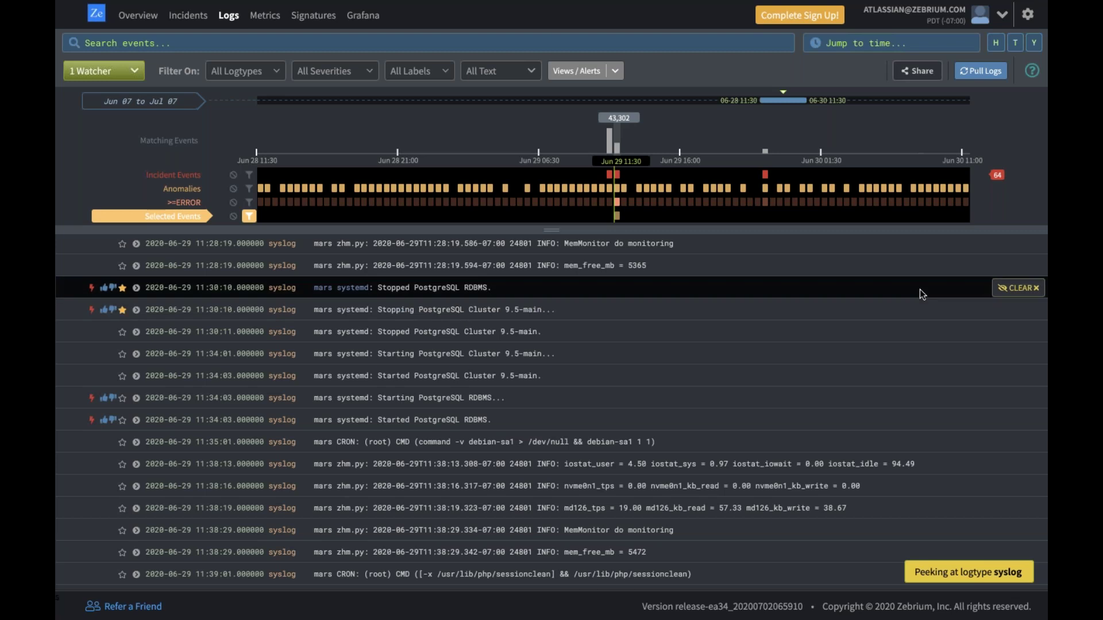
click(1021, 288)
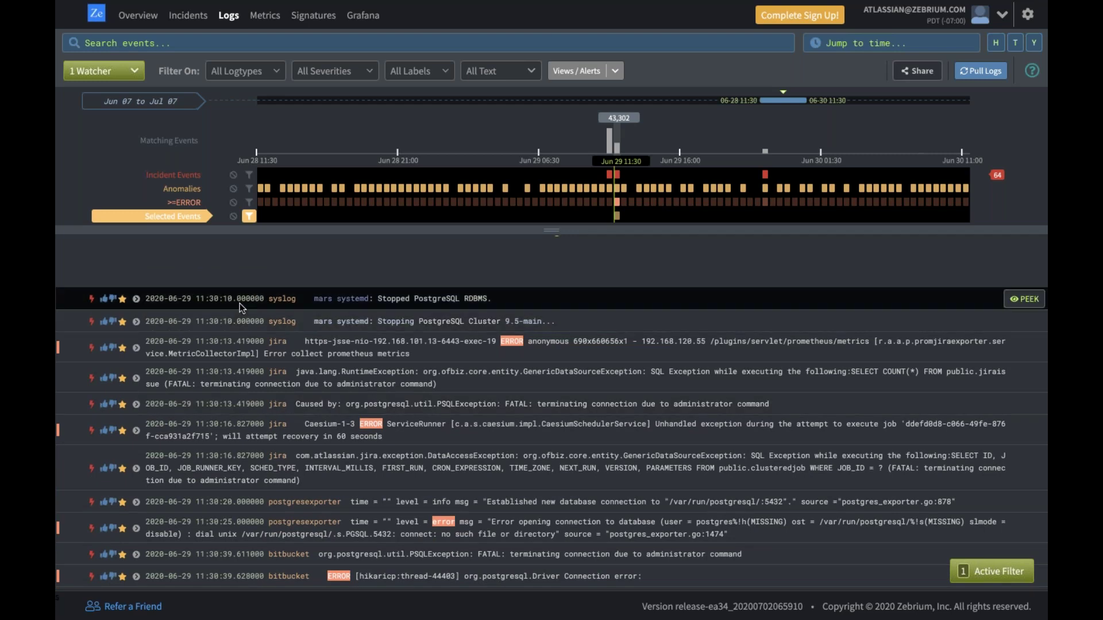
Remove the Selected Events filter and bring up the auth lines just before the PostgreSQL stop event.
click(249, 217)
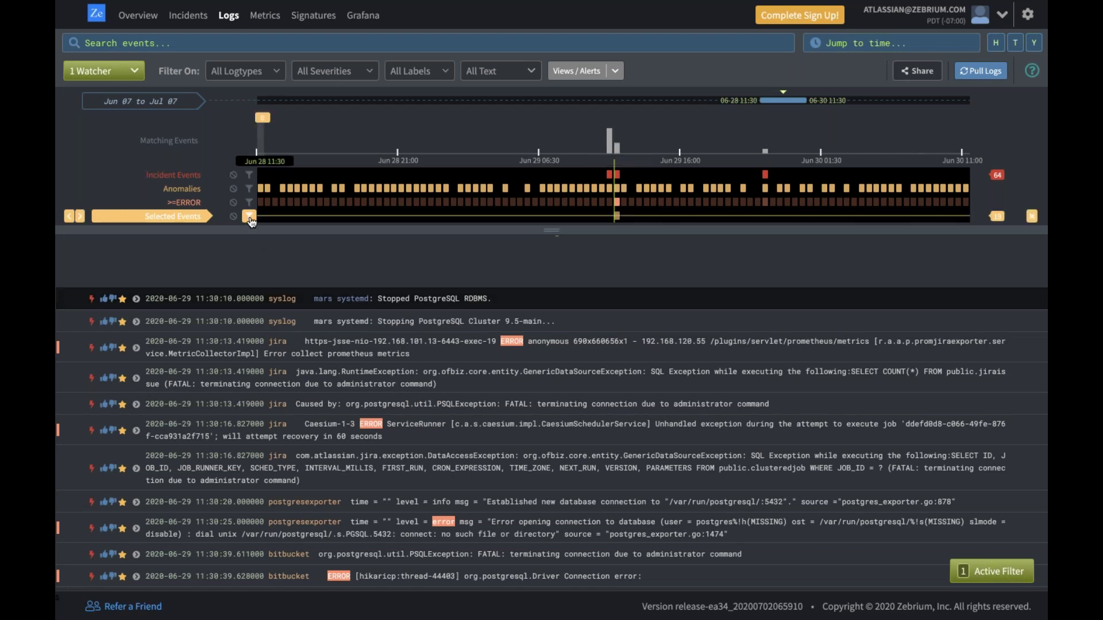
click(249, 217)
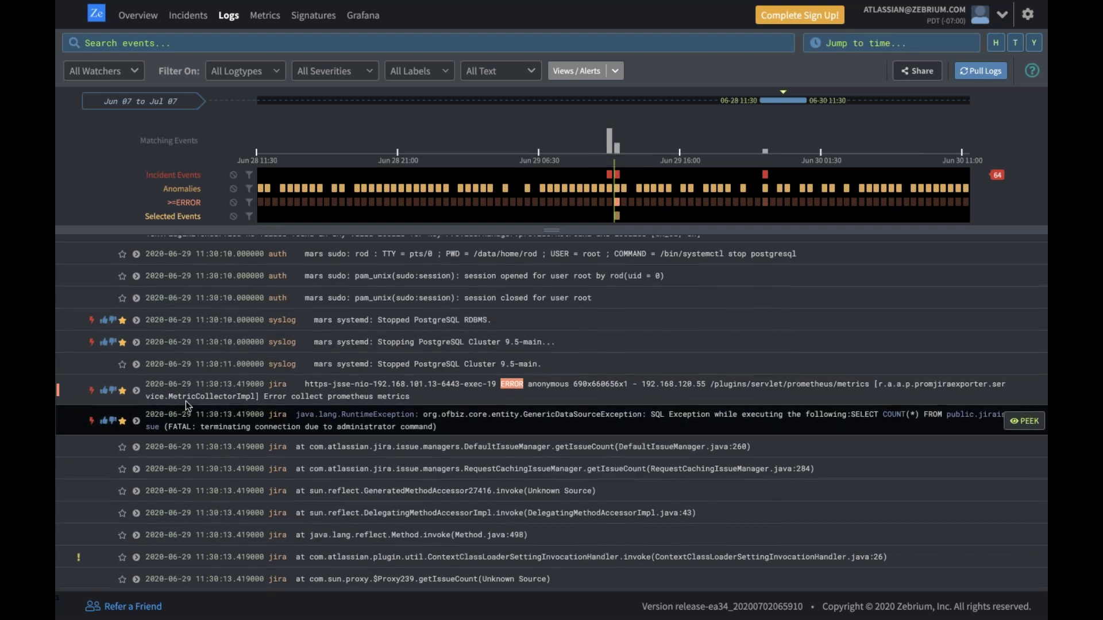
scroll(185, 401, up, 1)
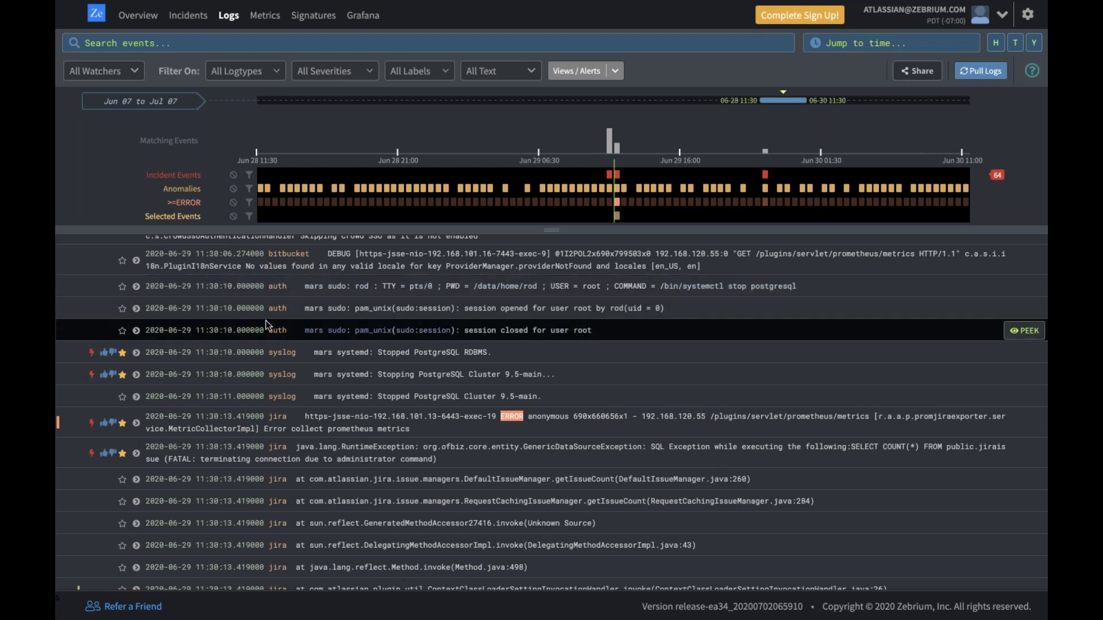
Examine the unfiltered log lines that follow the PostgreSQL stop, including the jira stack trace.
scroll(266, 324, down, 2)
scroll(266, 325, down, 1)
scroll(265, 322, down, 10)
scroll(265, 320, down, 10)
scroll(265, 320, up, 4)
scroll(265, 320, up, 4)
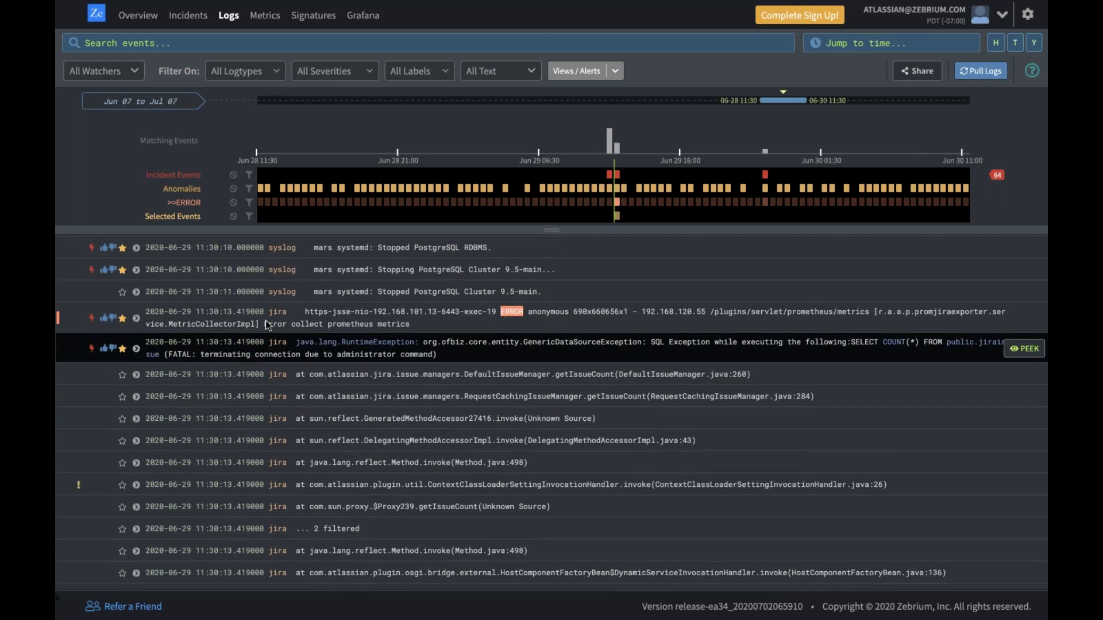
Display the chart for the word "Stopping" in the "Stopping PostgreSQL Cluster 9.5-main" syslog event.
scroll(266, 319, up, 1)
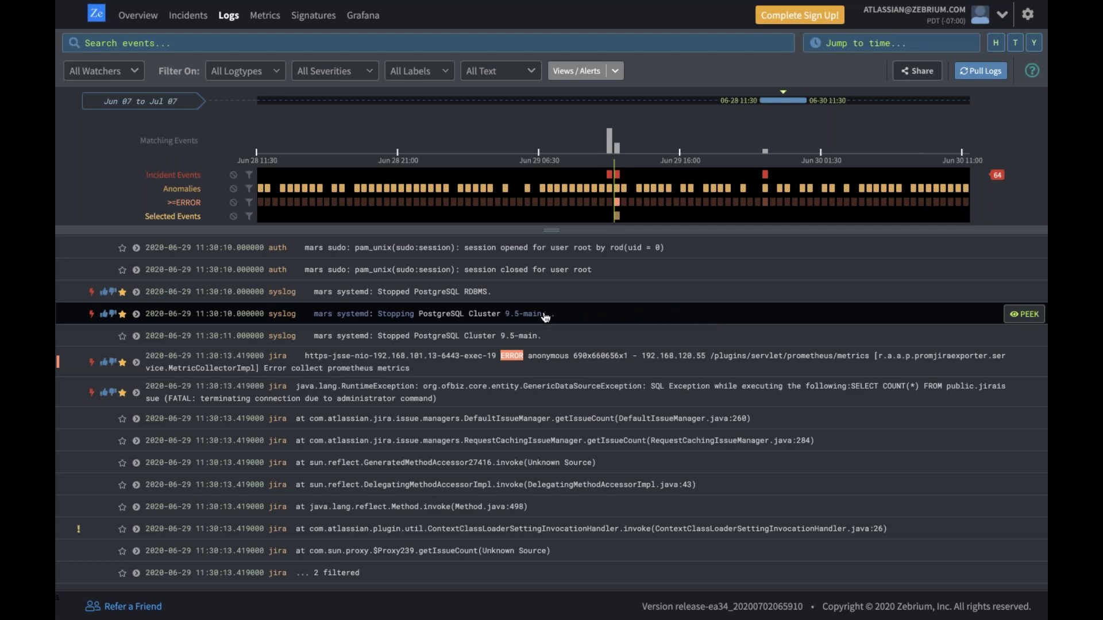
right_click(390, 317)
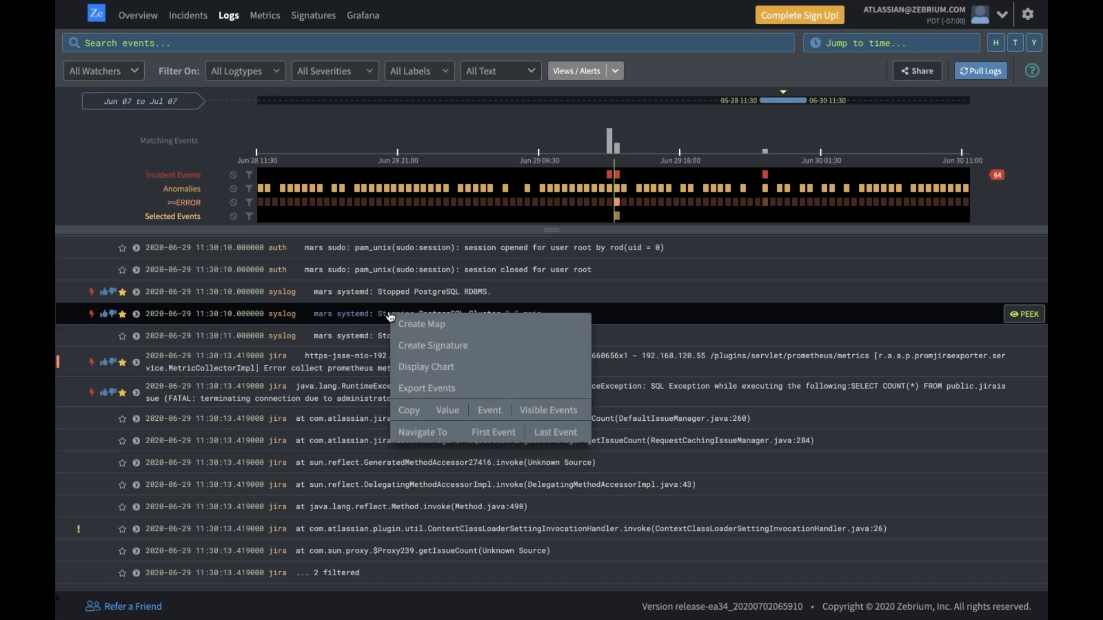
click(411, 368)
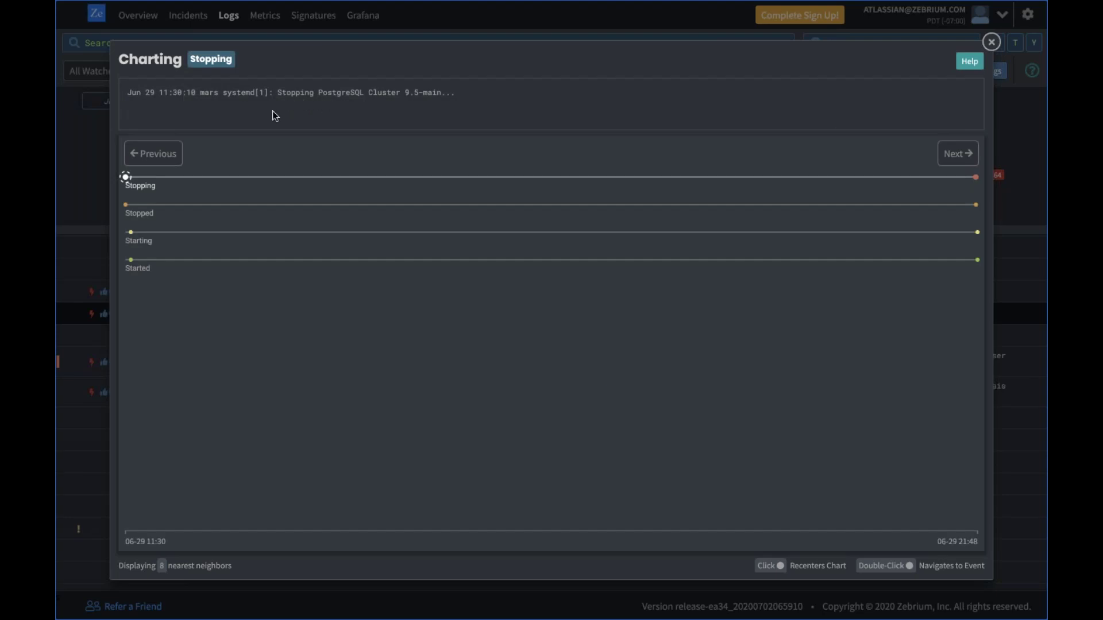
Compare the earliest Stopped, Starting and Stopping events on the PostgreSQL chart, then close the chart.
click(125, 205)
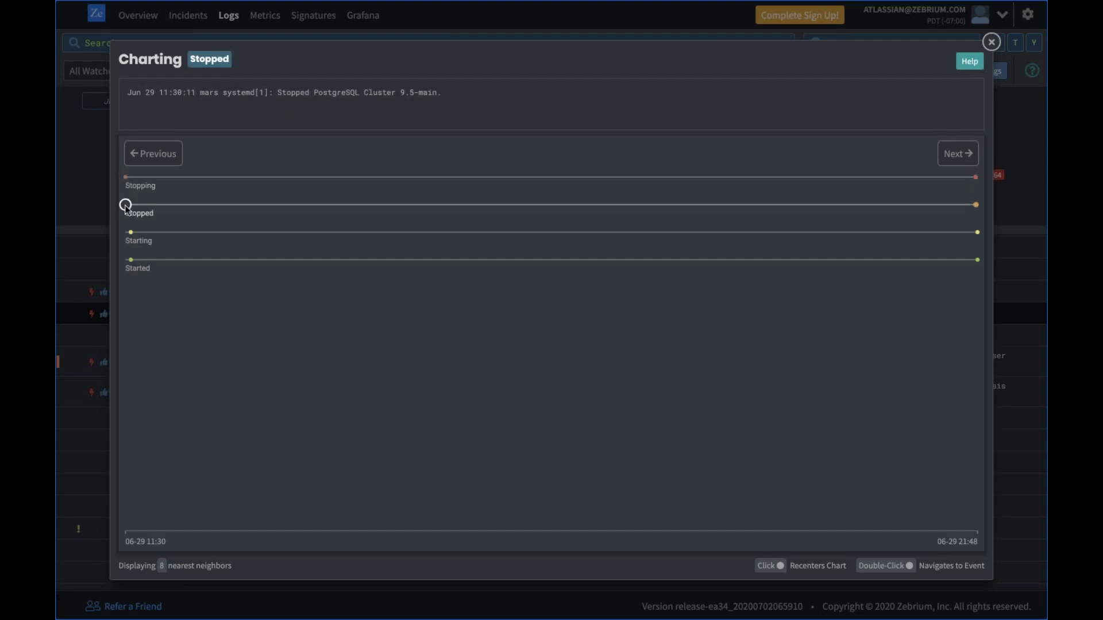
click(131, 233)
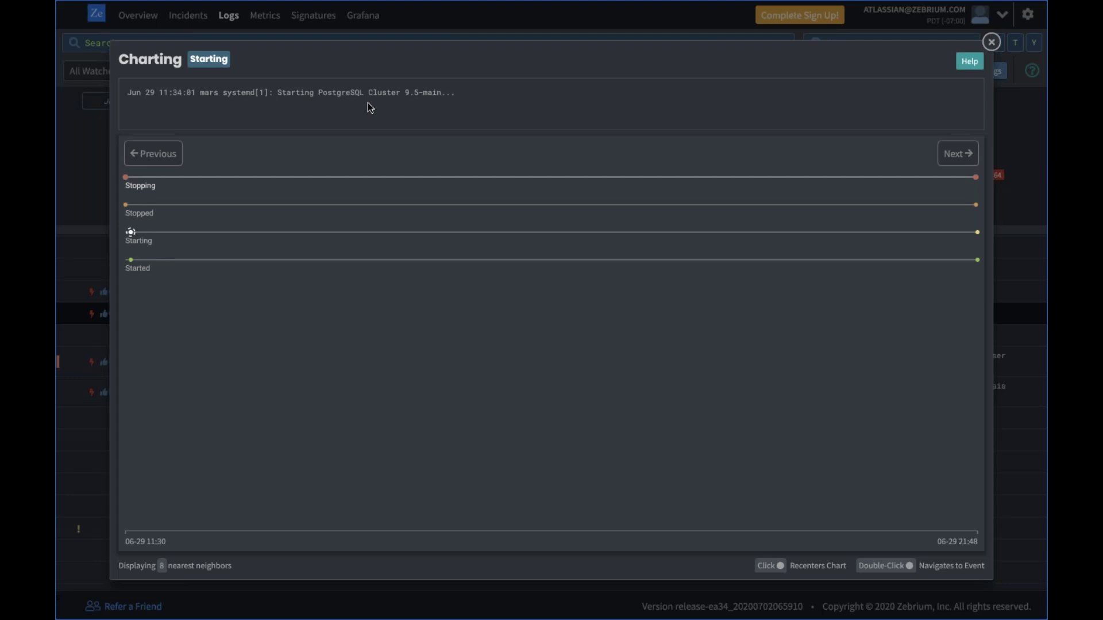
click(125, 177)
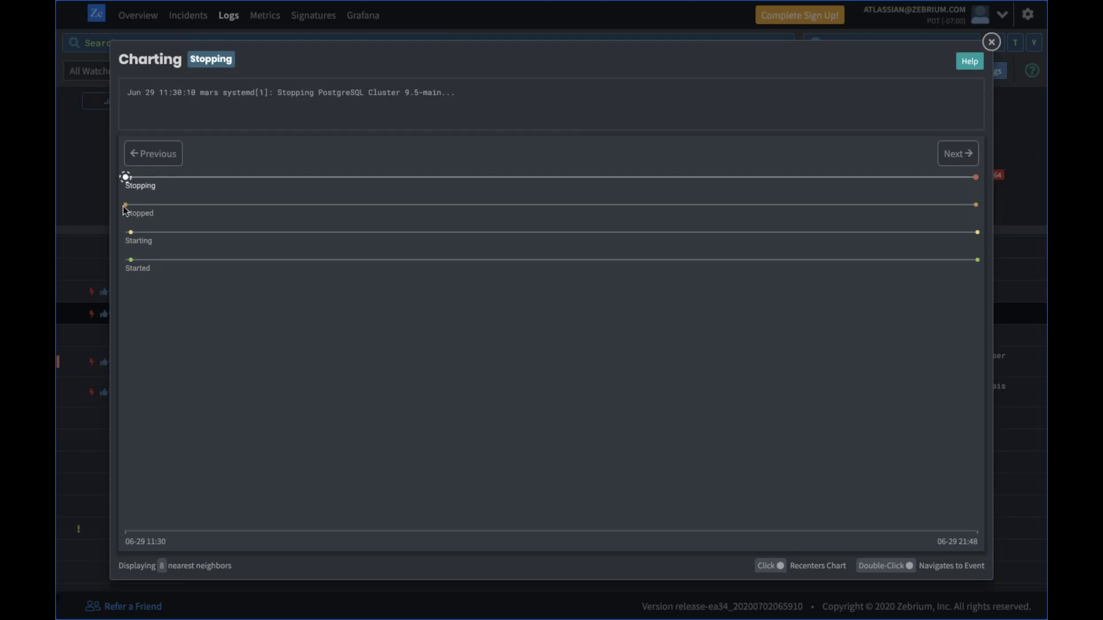
click(131, 232)
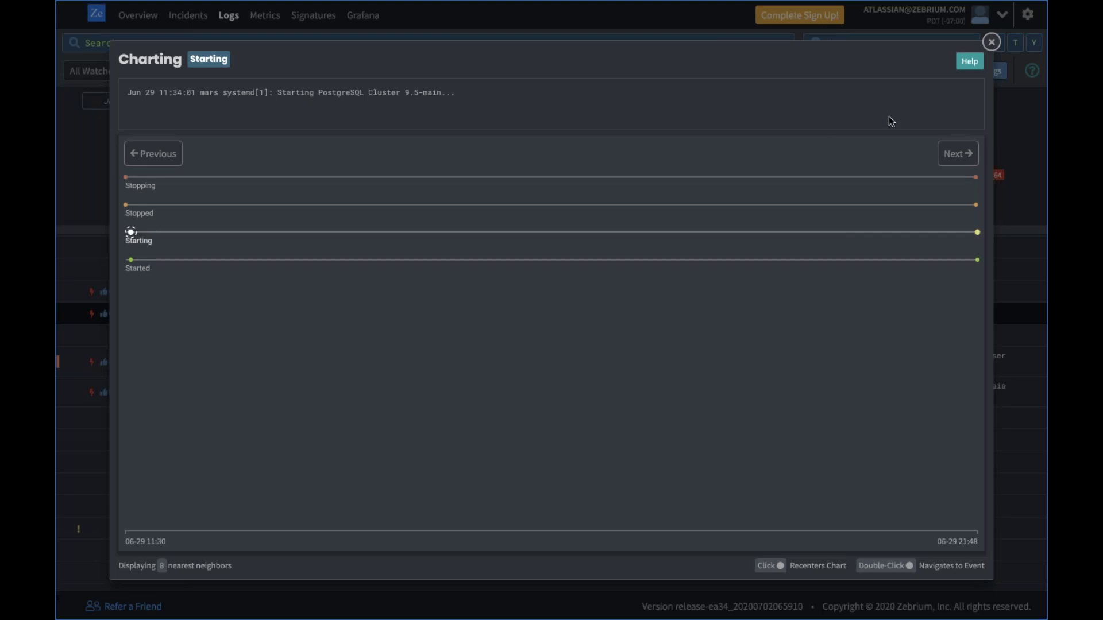
click(991, 43)
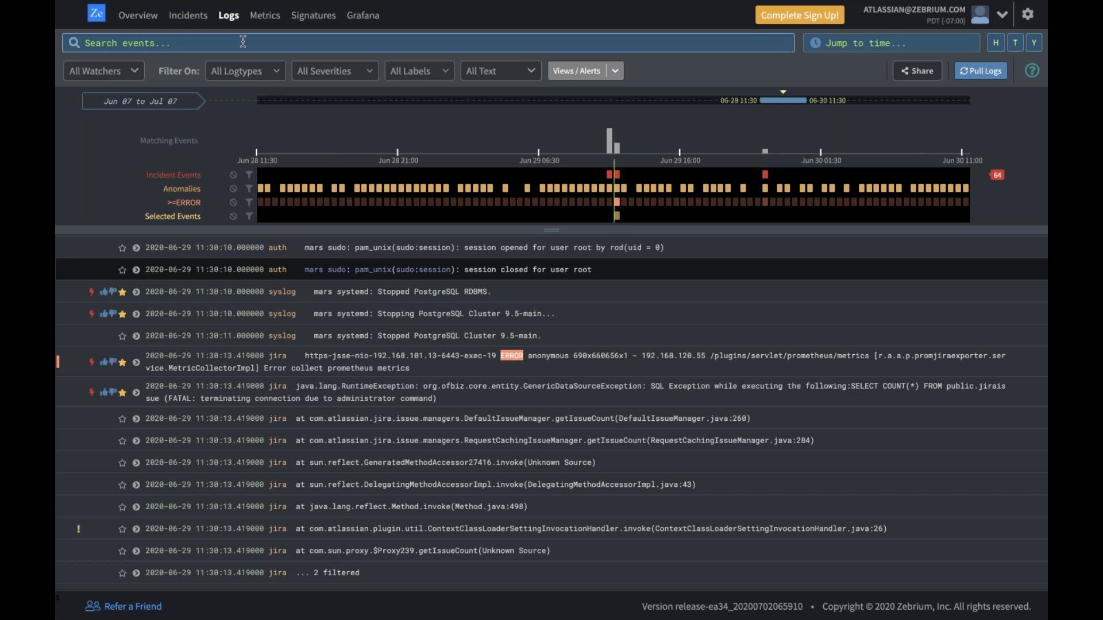
Look through the available logtypes for filtering the log events and leave without selecting any.
click(245, 75)
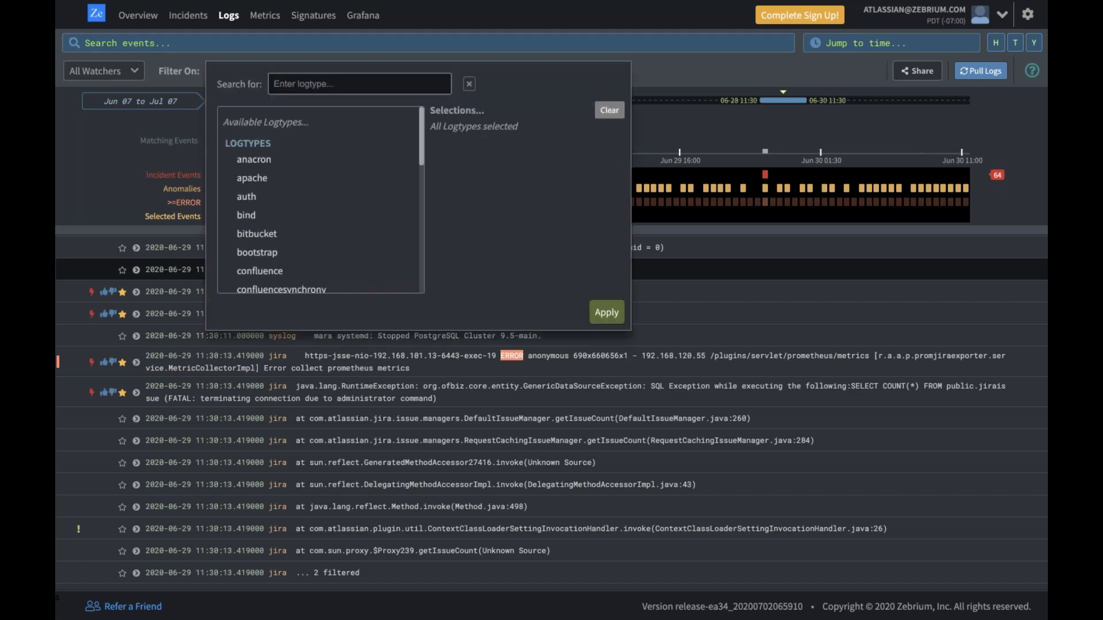
scroll(261, 230, down, 5)
scroll(235, 172, up, 5)
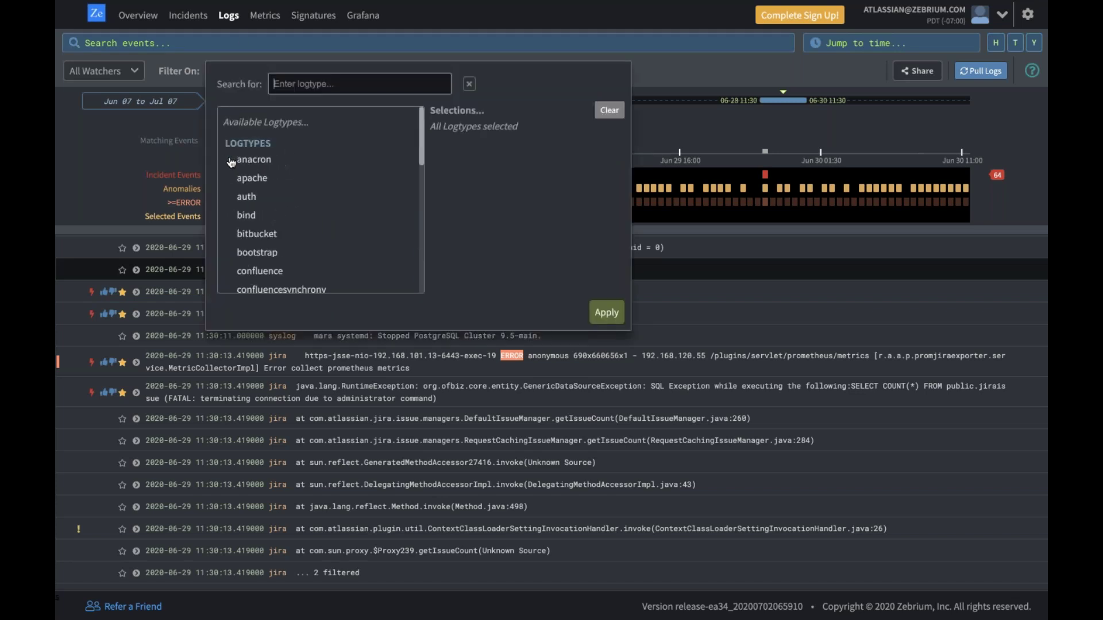
click(181, 78)
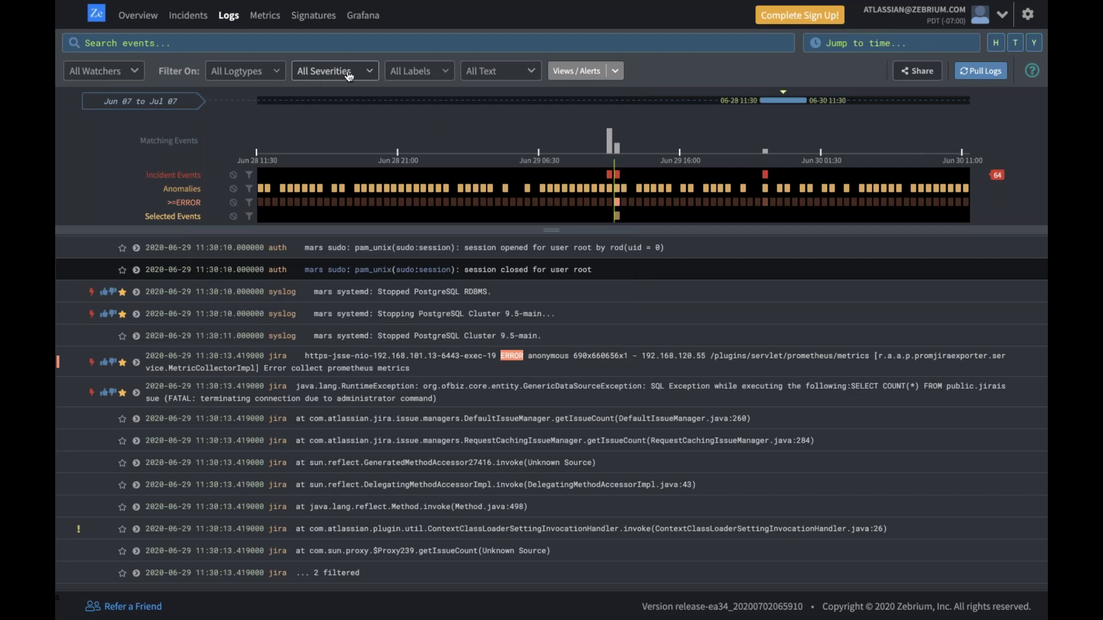
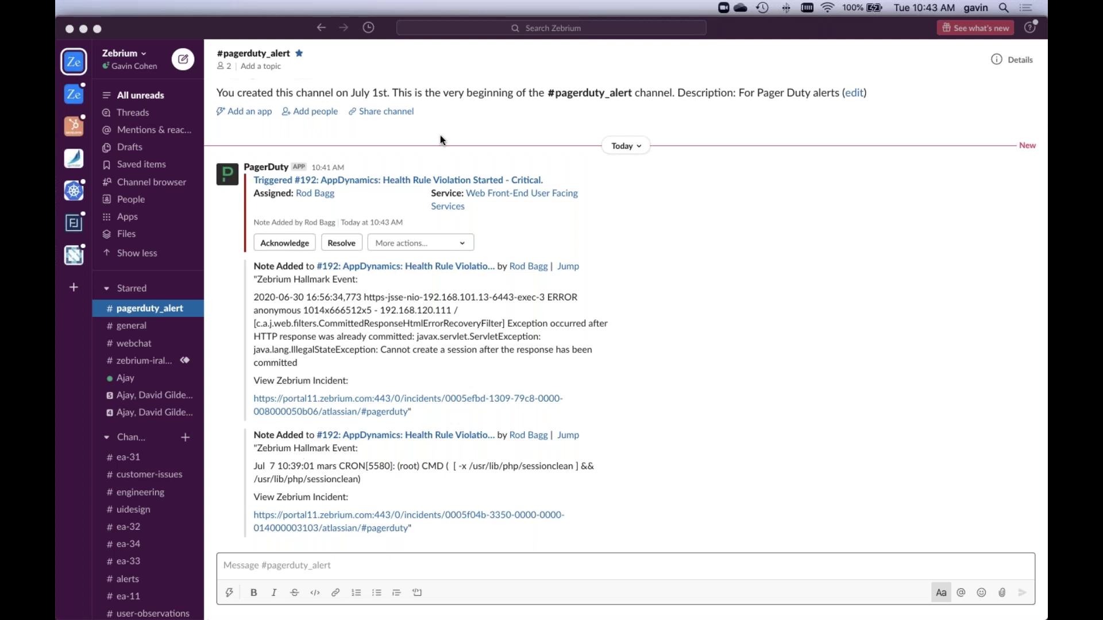
Switch from Slack to PagerDuty by opening the triggered AppDynamics health rule violation incident, and read its custom details.
click(397, 179)
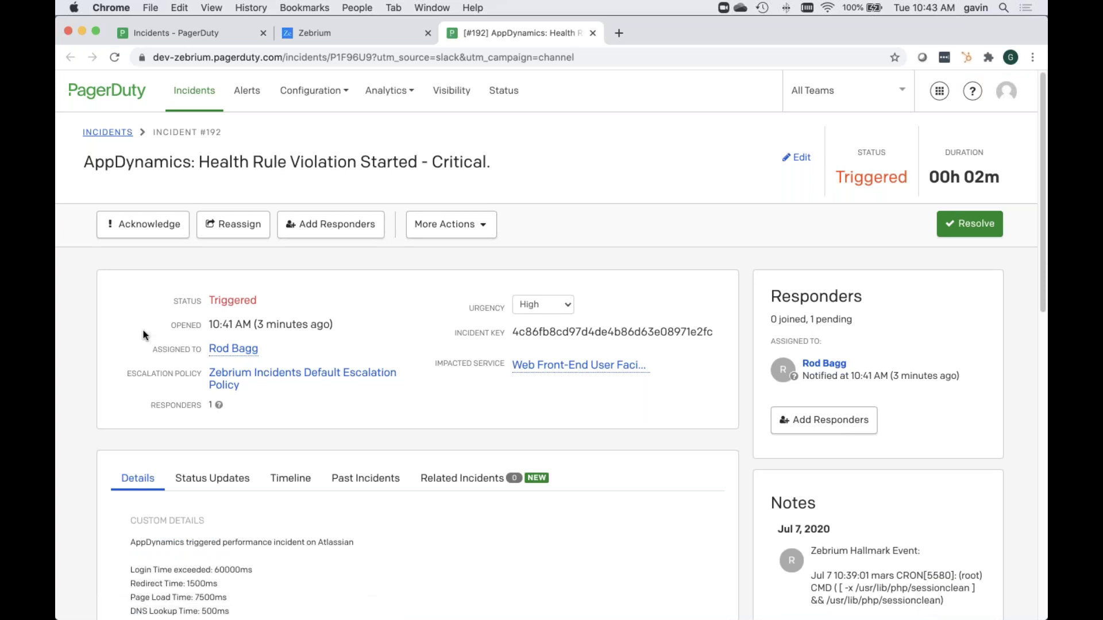
scroll(143, 335, down, 5)
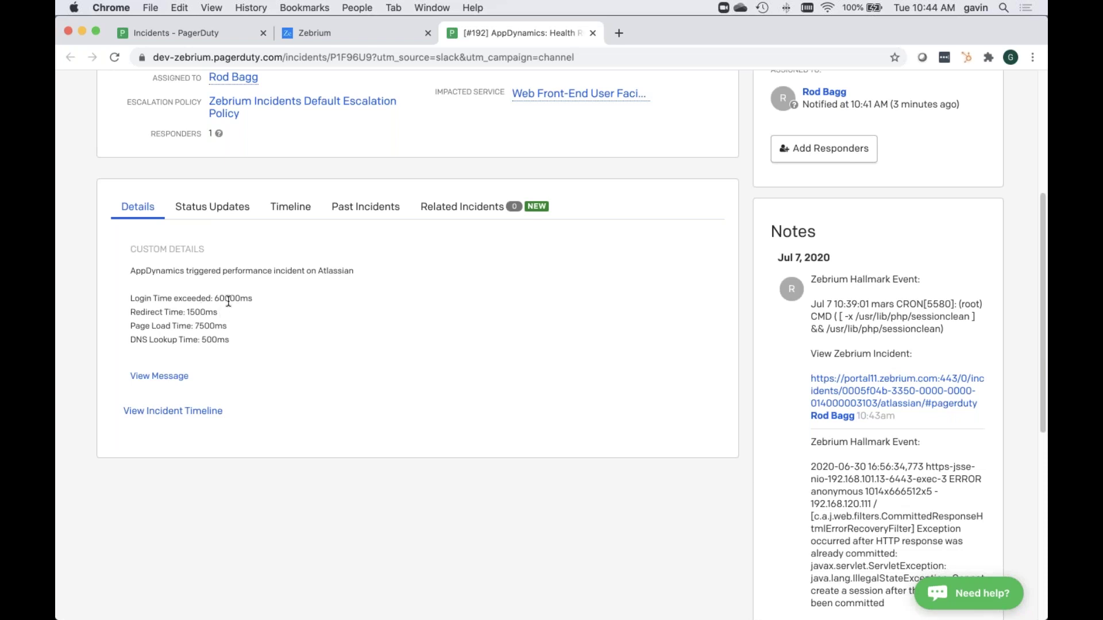
Review the PagerDuty incident's timeline, expanding the details of the Triggered entry and reading the Zebrium note added at 10:41 AM.
click(293, 208)
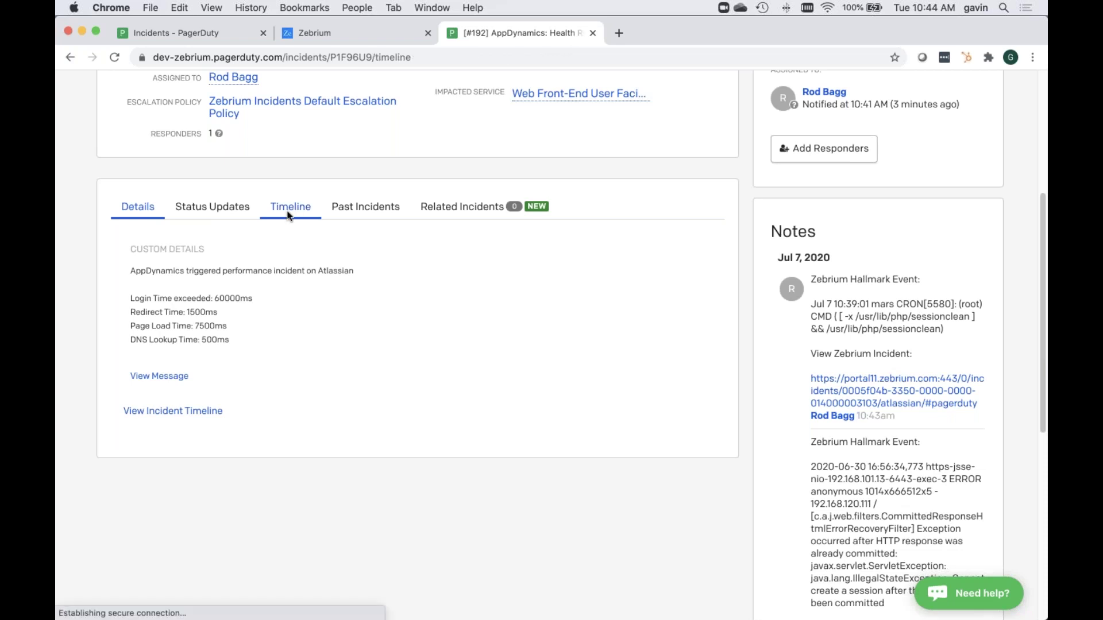
scroll(200, 356, down, 10)
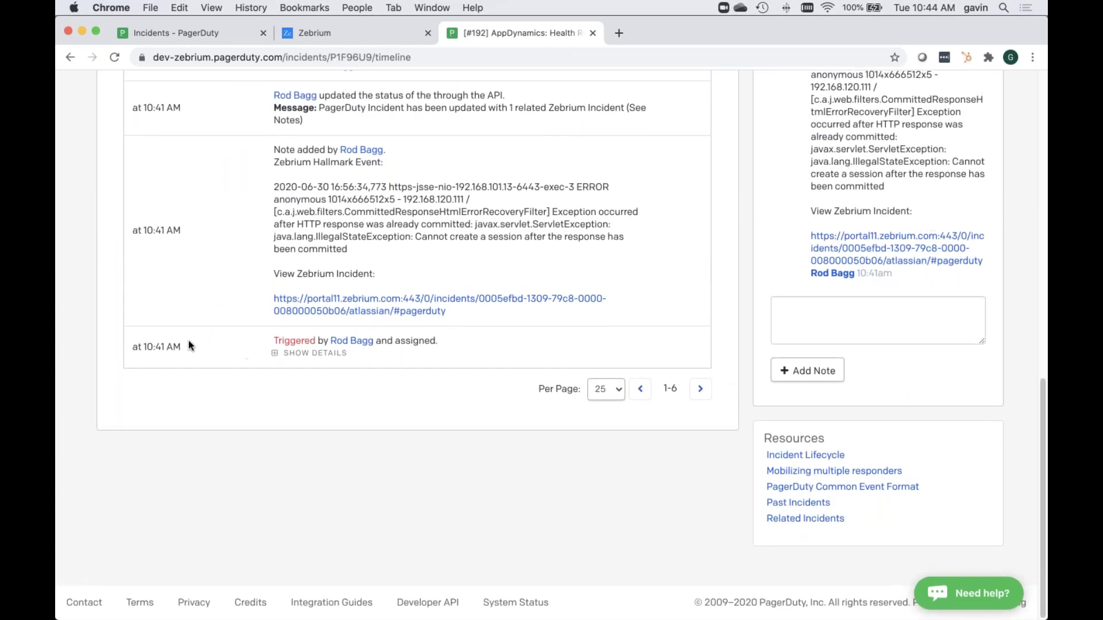
click(276, 352)
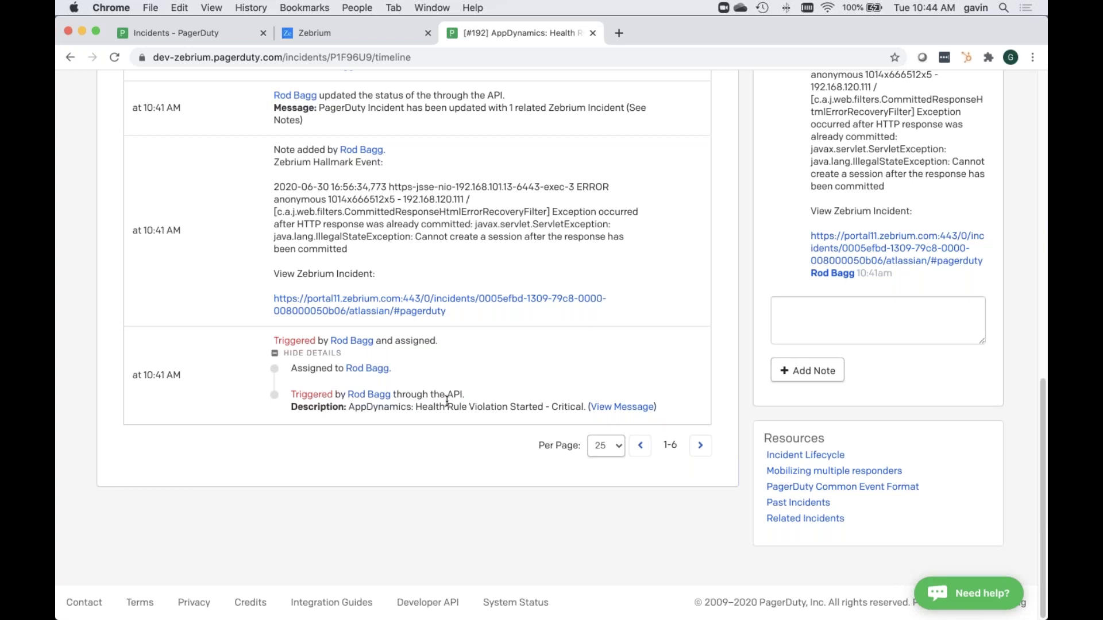
scroll(447, 400, up, 1)
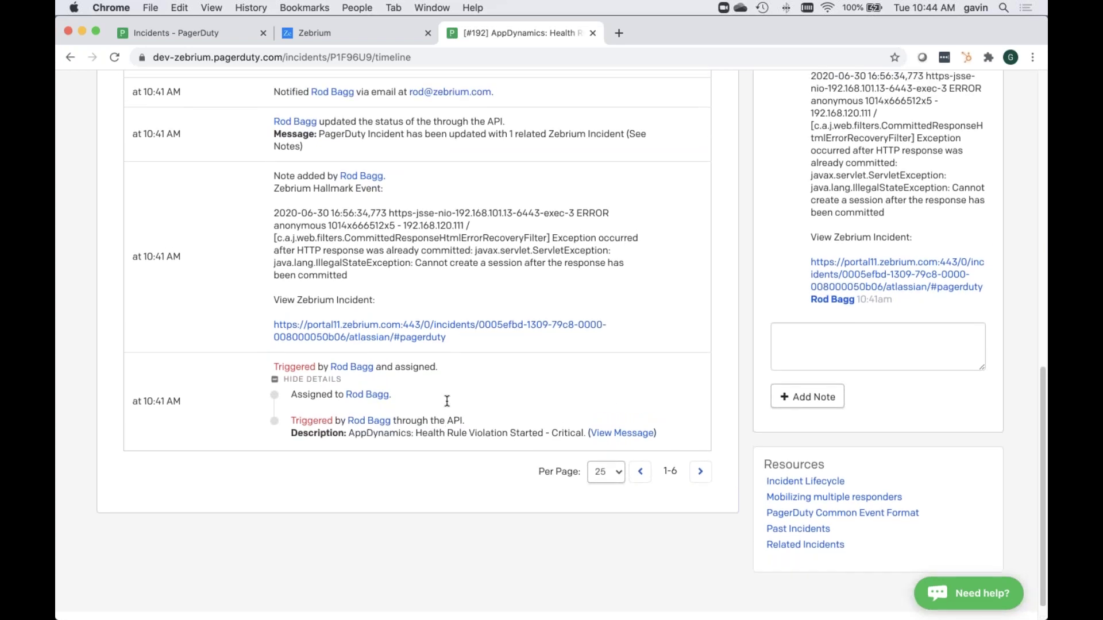
scroll(447, 401, up, 1)
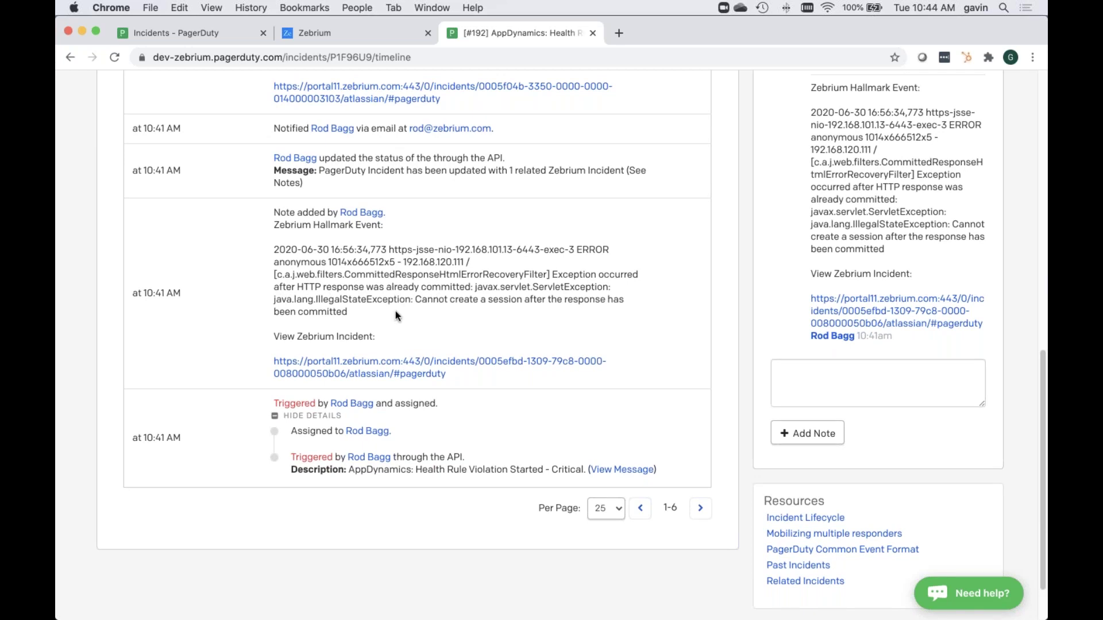
Open the Zebrium incident linked in the 10:41 AM timeline note and bring it up in full screen.
click(372, 373)
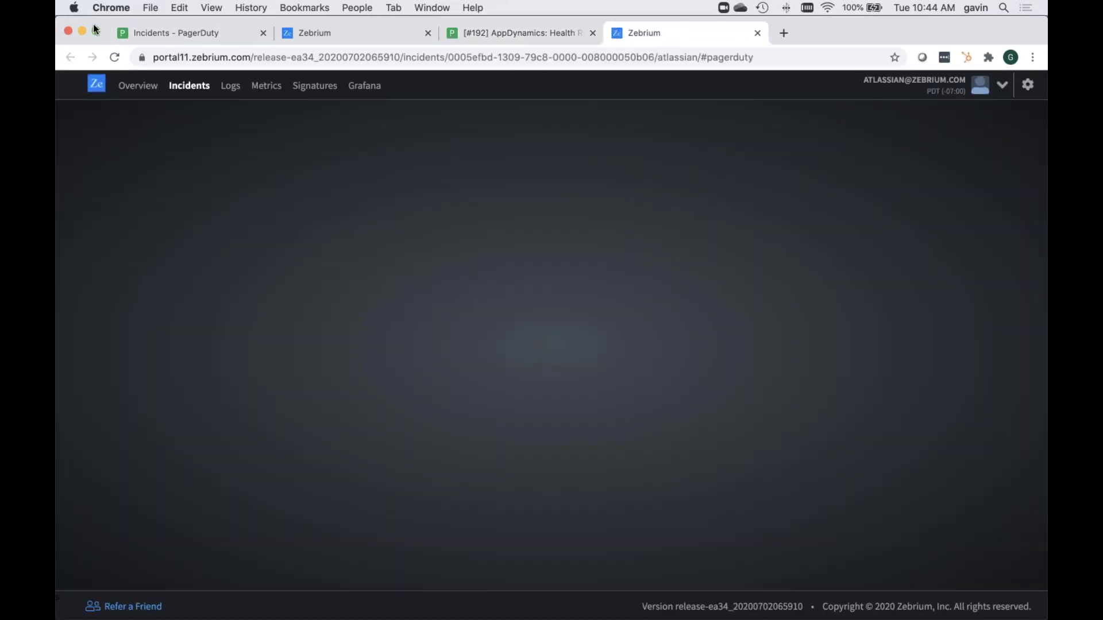
click(96, 30)
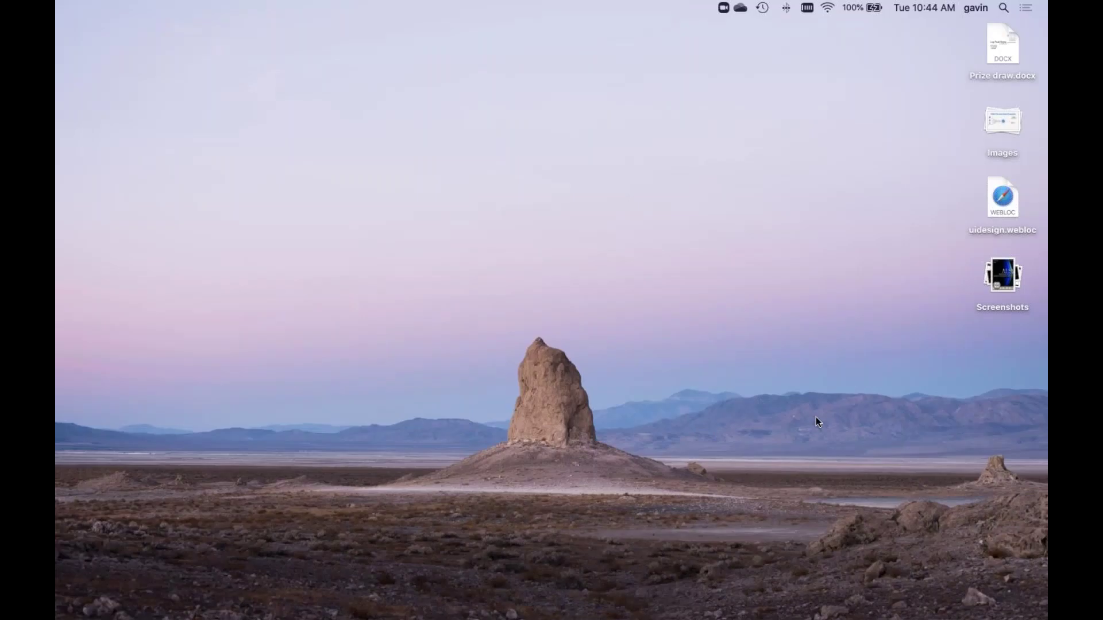
key(ctrl+Left)
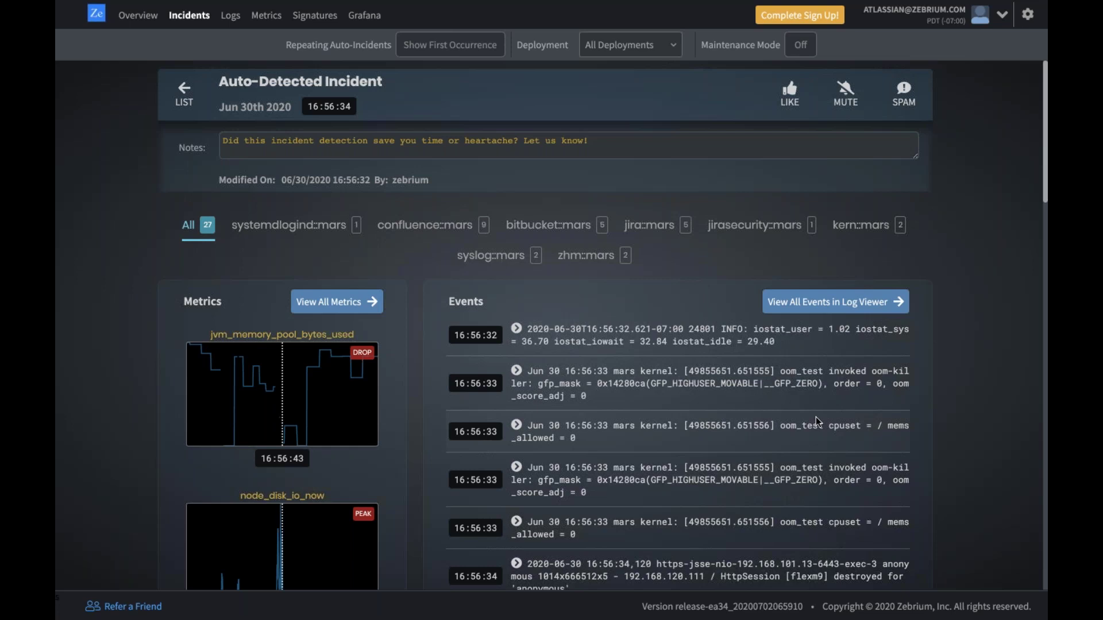
Examine the auto-detected incident's metric charts and its event list through the highlighted 16:56:34 ERROR event.
scroll(747, 402, down, 4)
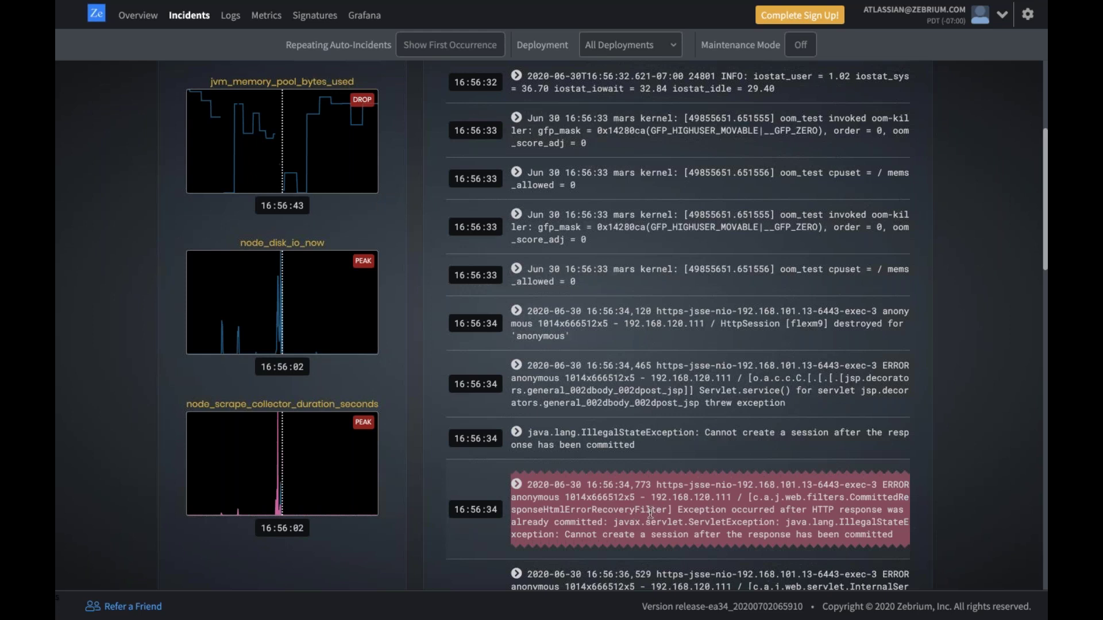
scroll(650, 513, down, 1)
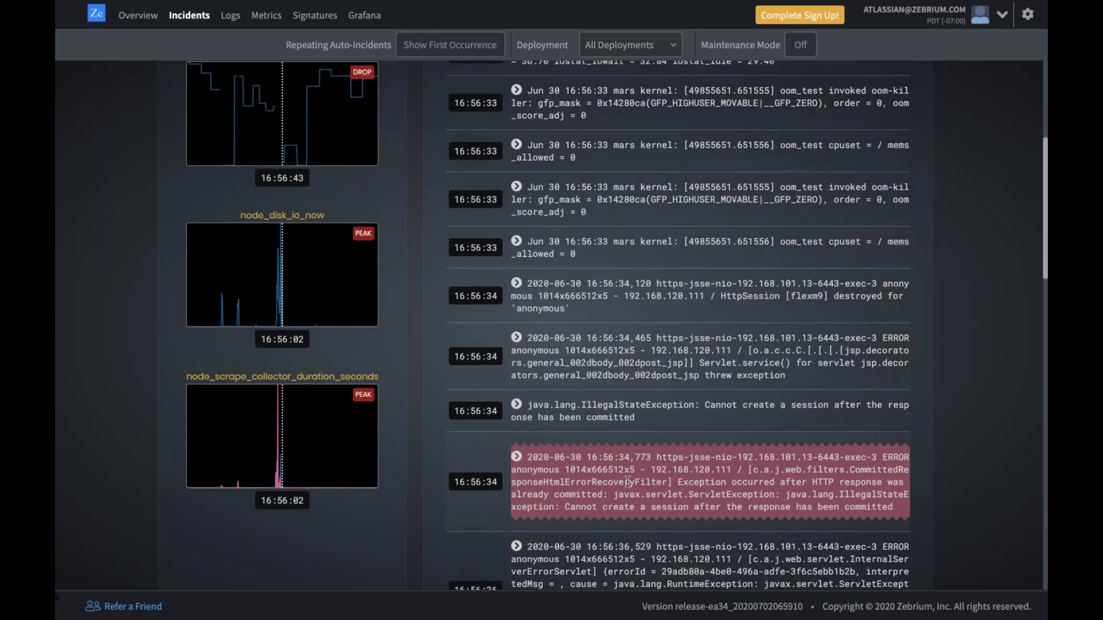
scroll(627, 483, up, 1)
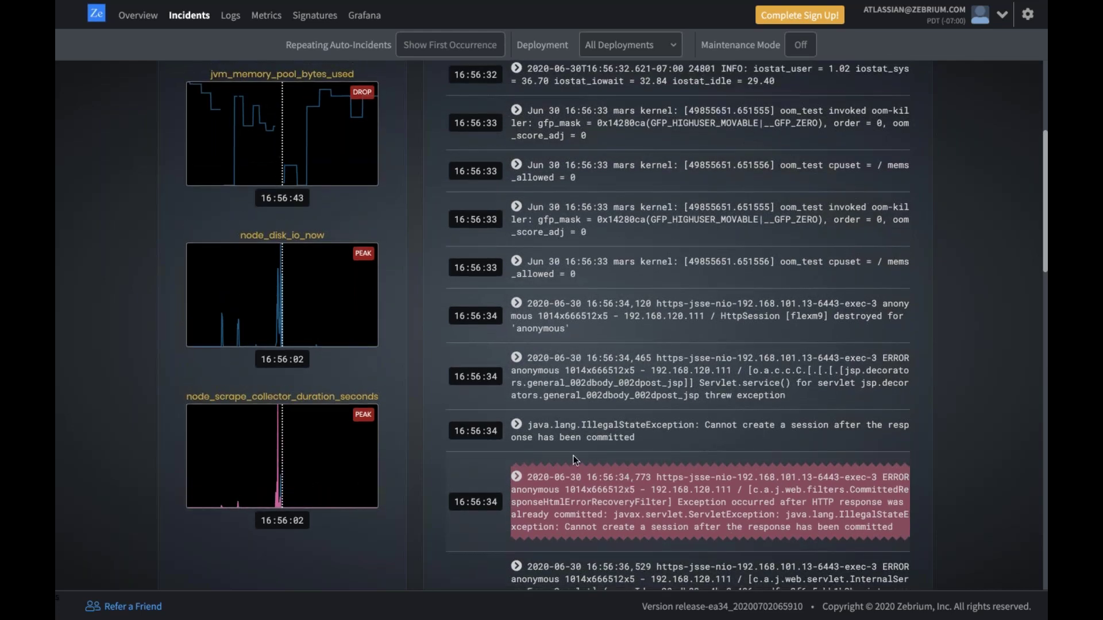
scroll(573, 456, up, 1)
scroll(573, 456, up, 3)
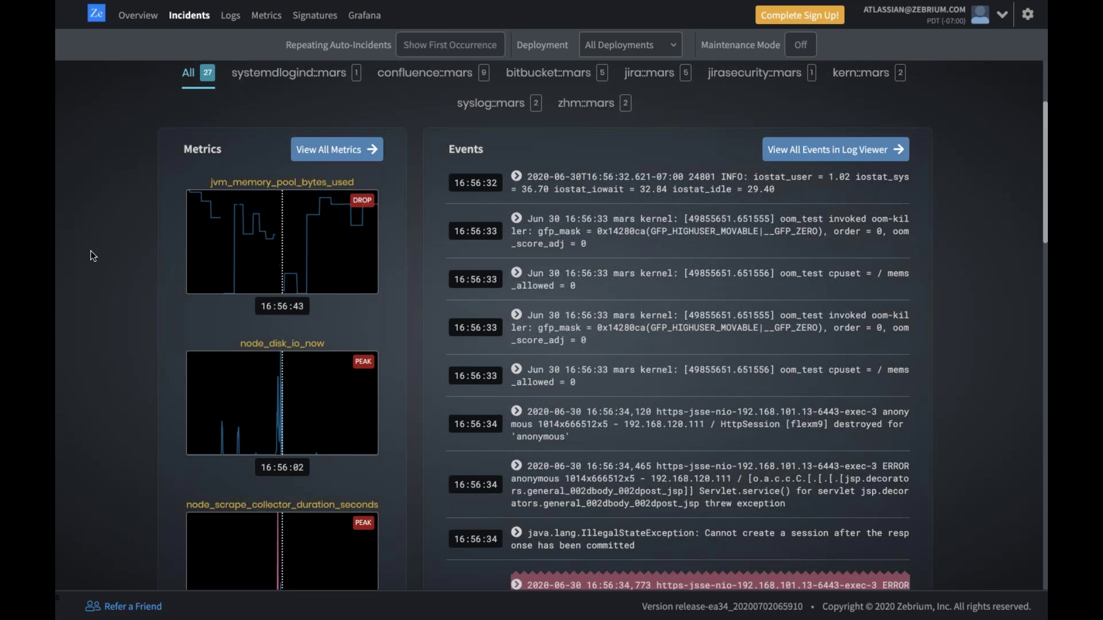
scroll(91, 255, up, 1)
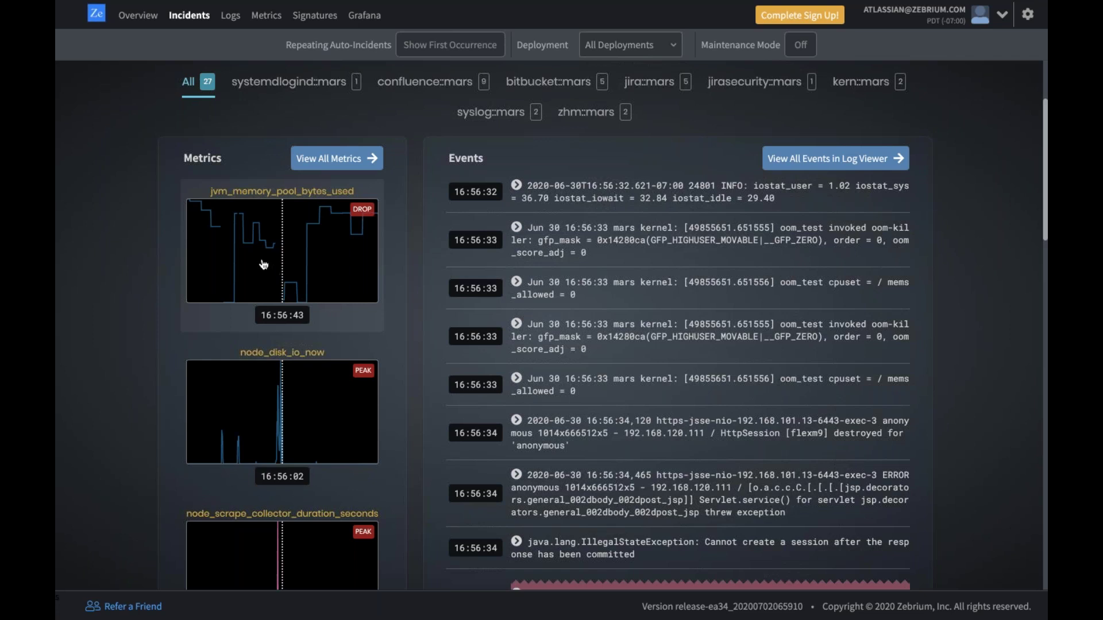
scroll(127, 260, down, 1)
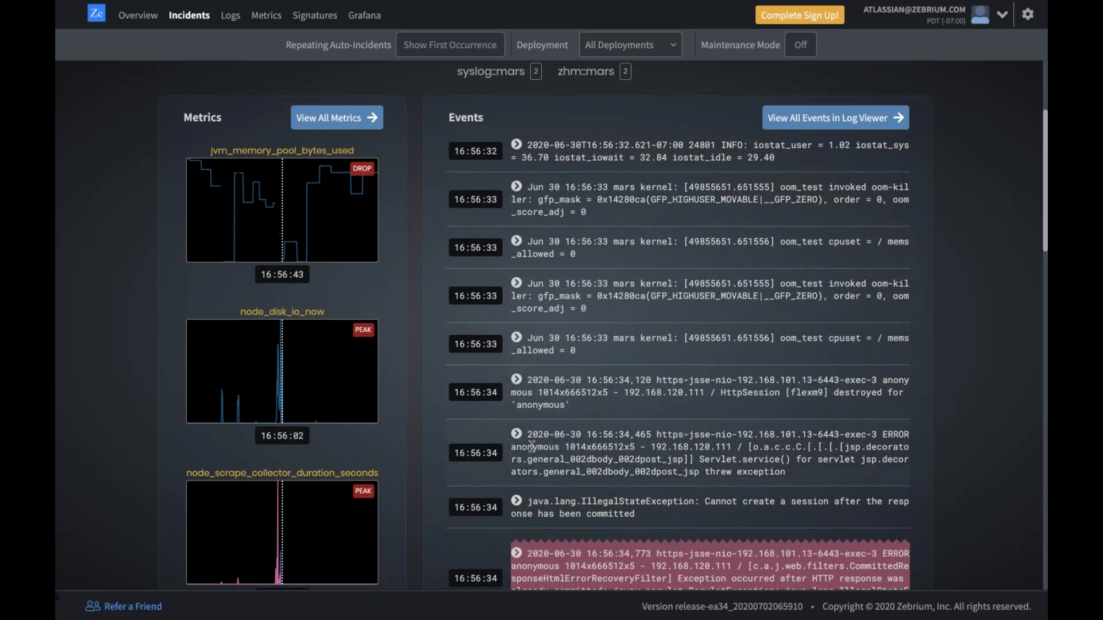
scroll(531, 447, down, 2)
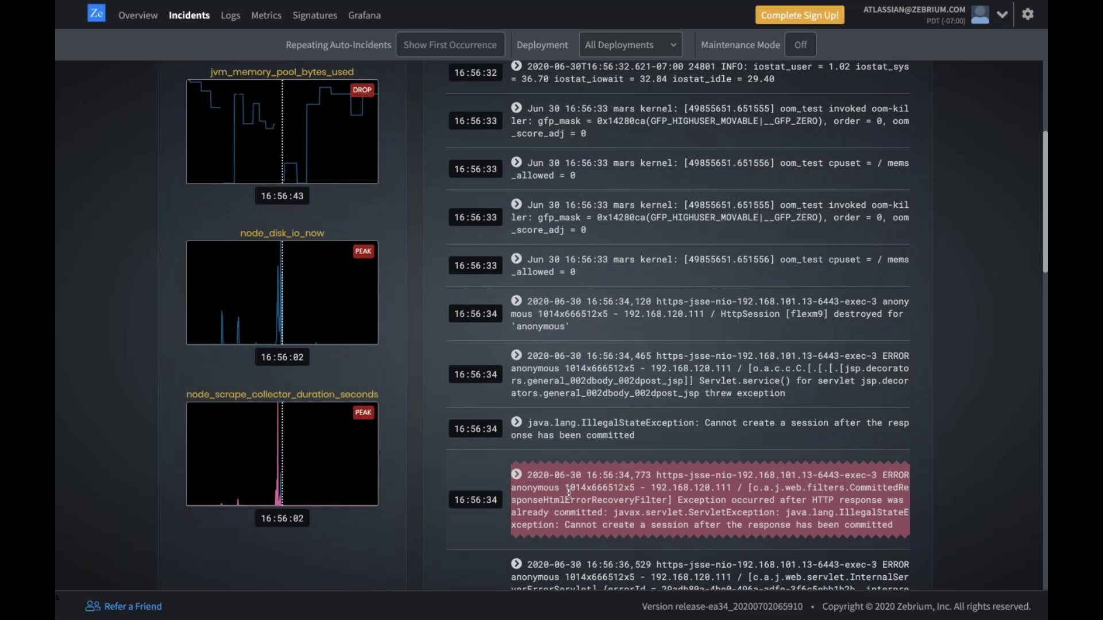
Expand the second "oom_test invoked oom-killer" kernel event at 16:56:33 and inspect its labels.
scroll(569, 492, up, 1)
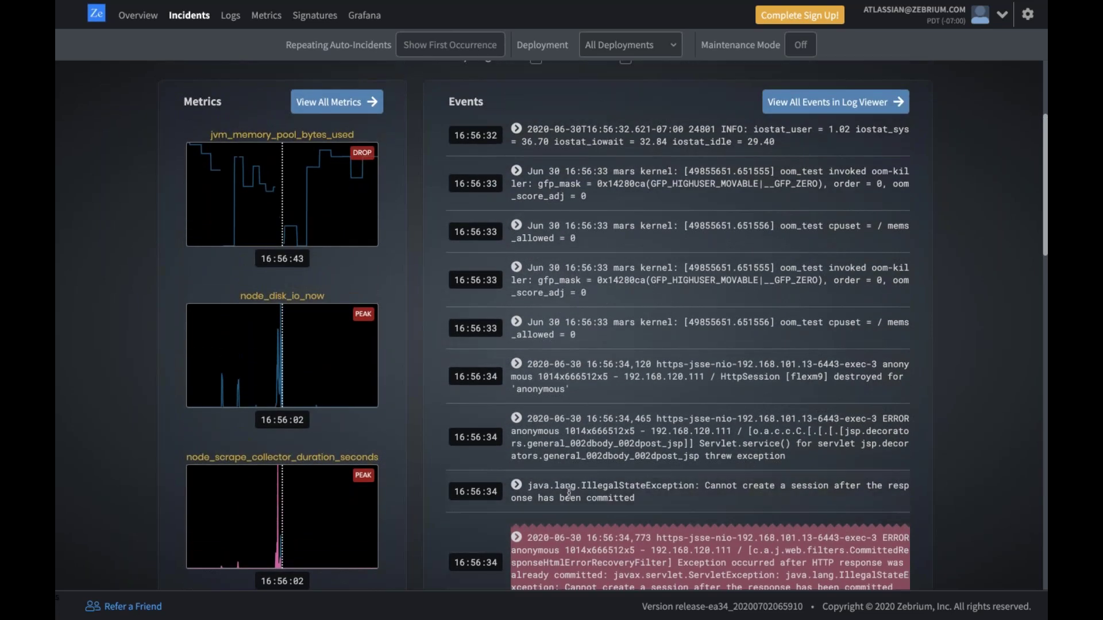
scroll(569, 492, up, 1)
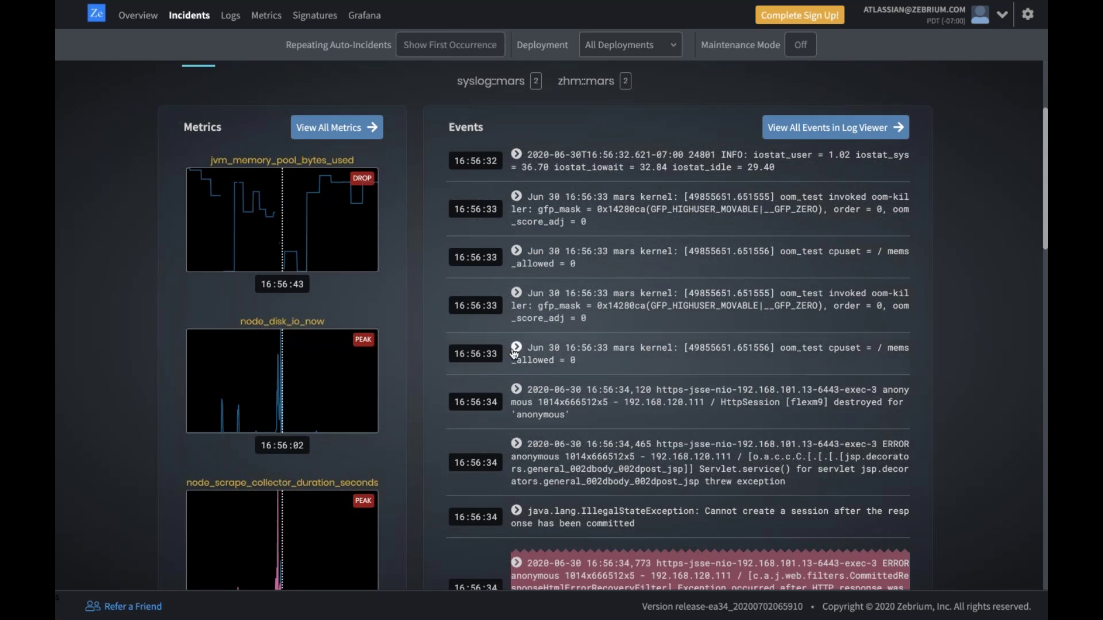
scroll(519, 377, up, 1)
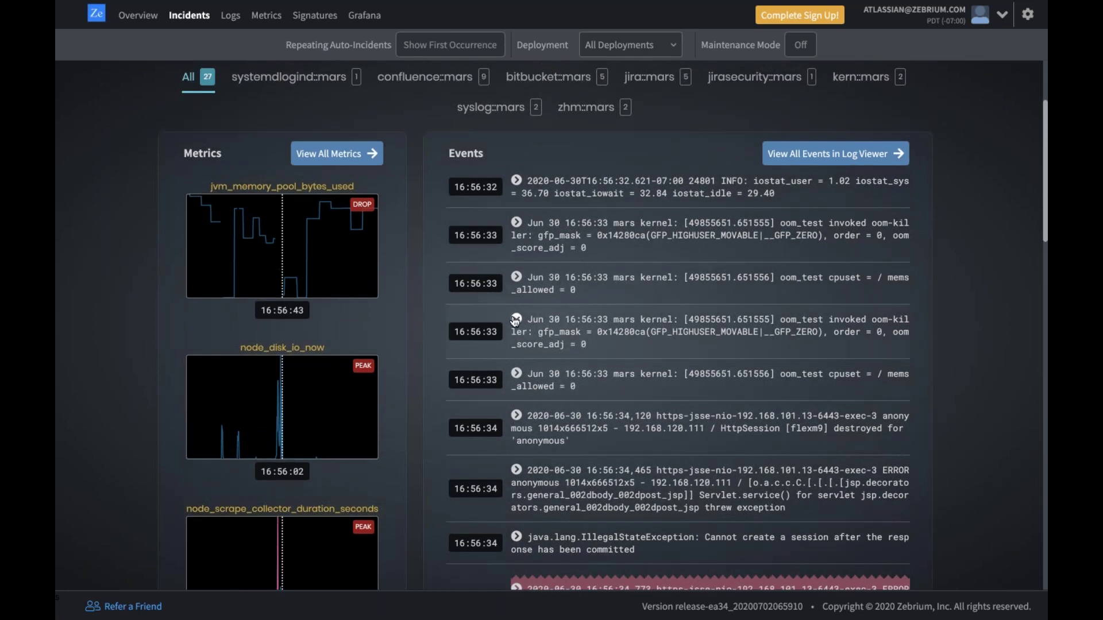
click(515, 321)
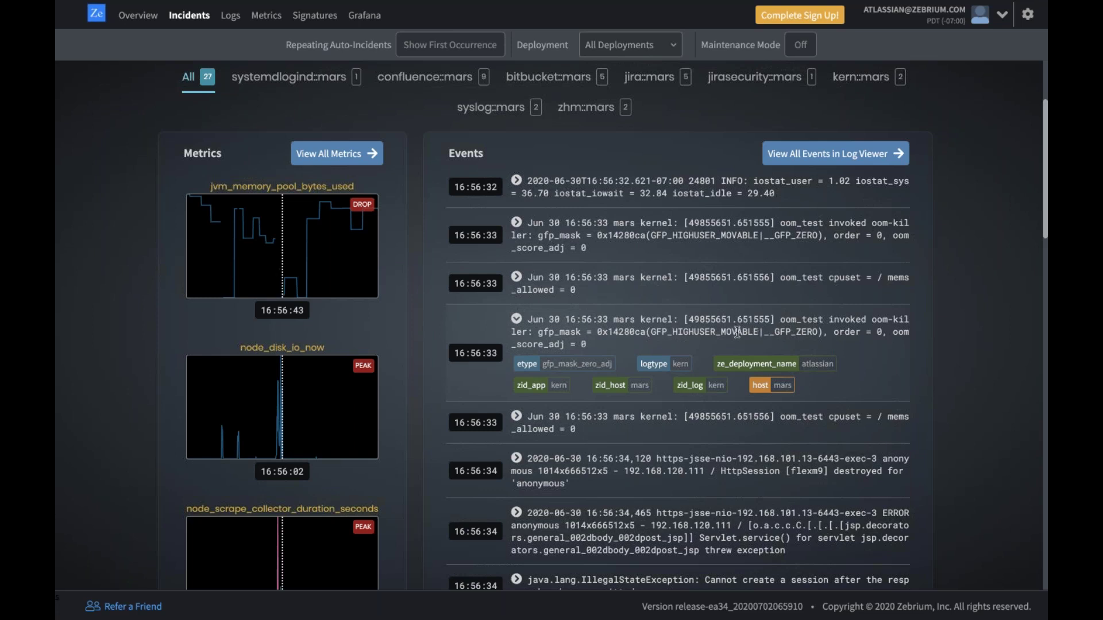
scroll(737, 333, up, 1)
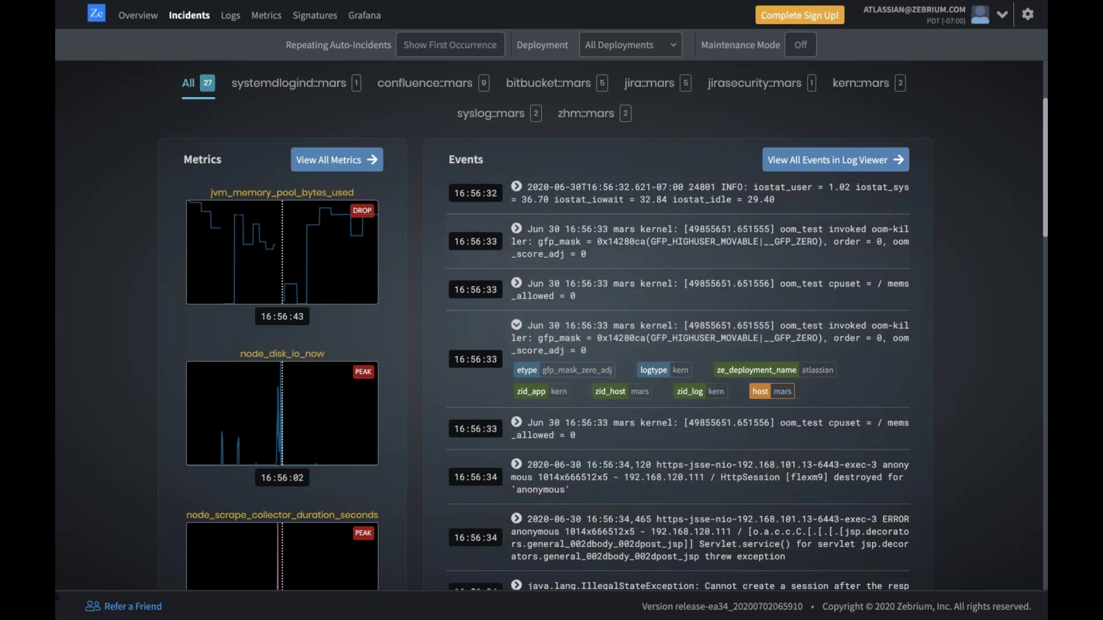
scroll(281, 259, up, 1)
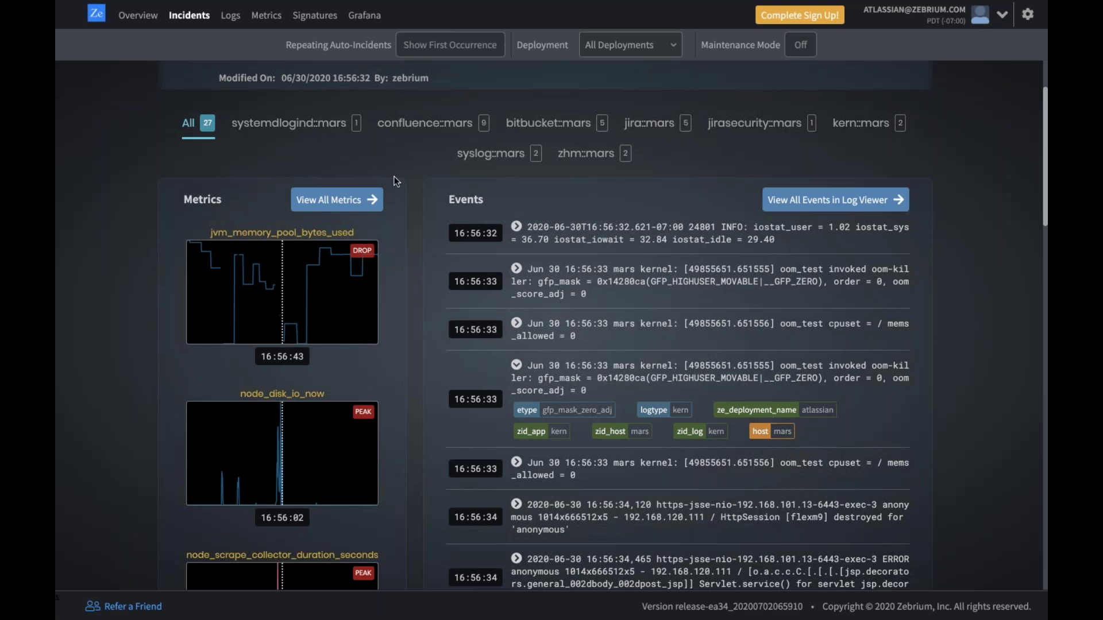
scroll(397, 181, down, 1)
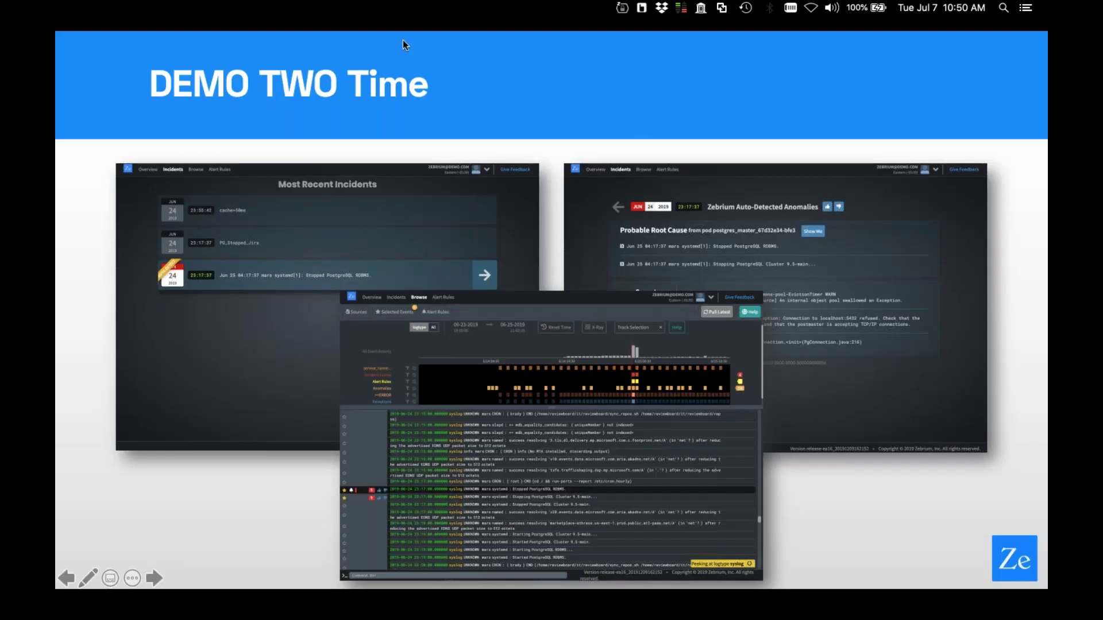
key(Right)
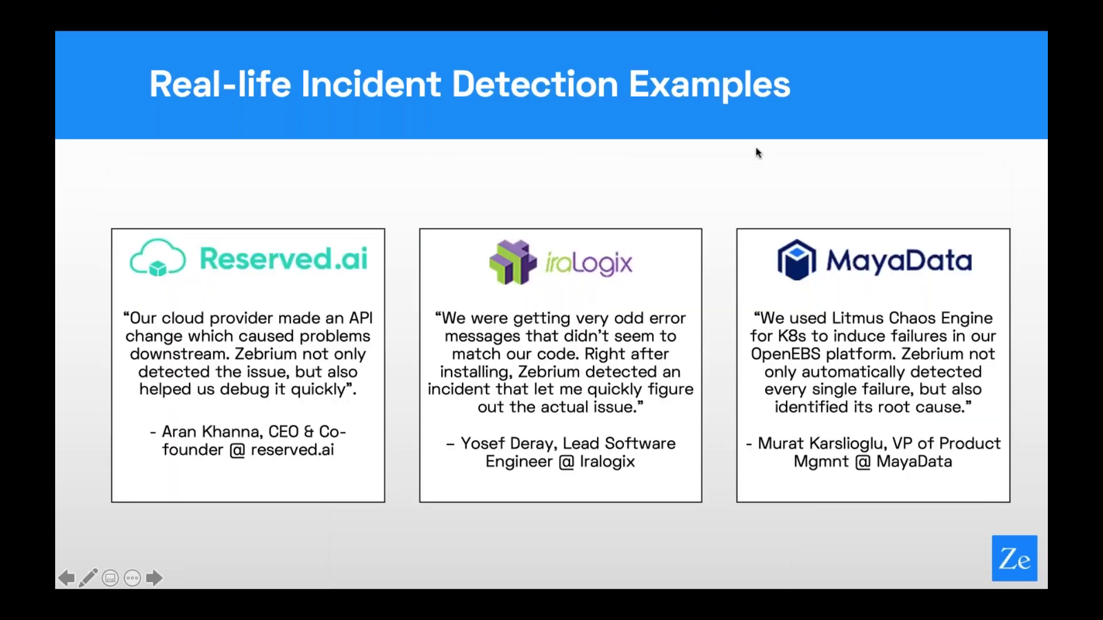